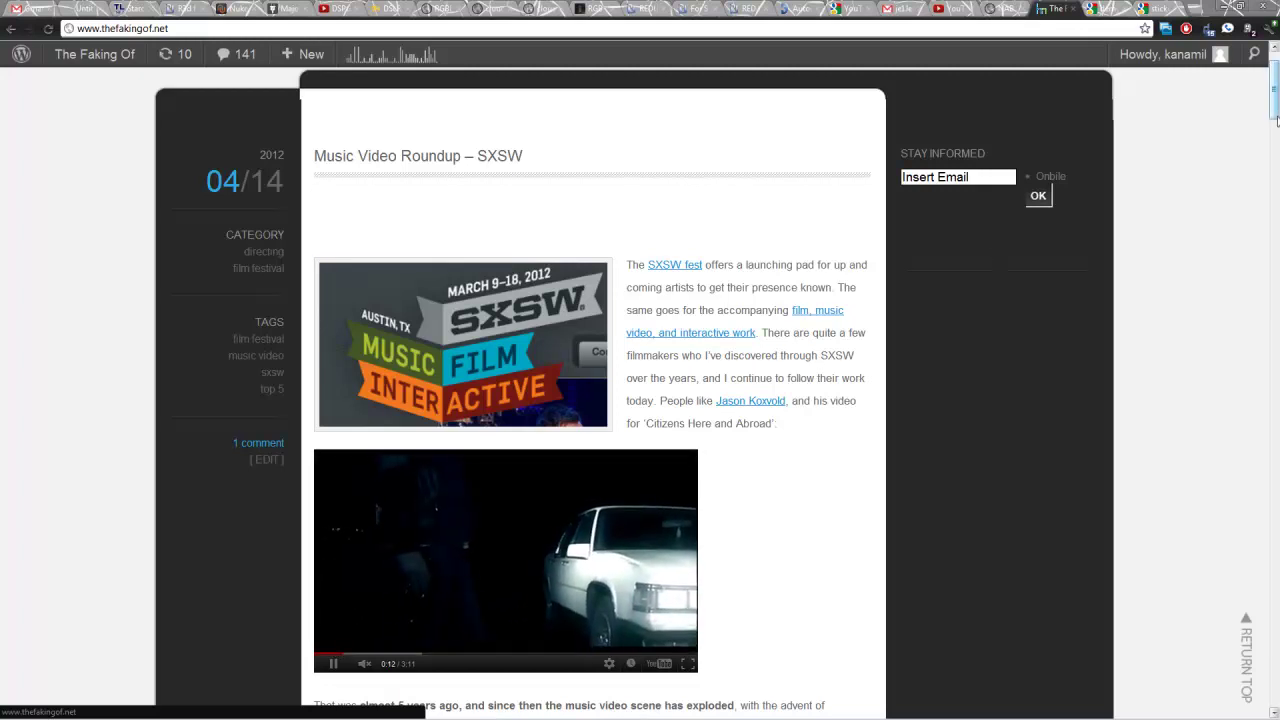
Pause the music video, minimize the browser, and open IMG_2328 full size in Photo Viewer.
{"action": "left_click_drag", "start_coordinate": [1277, 120], "coordinate": [1256, 90]}
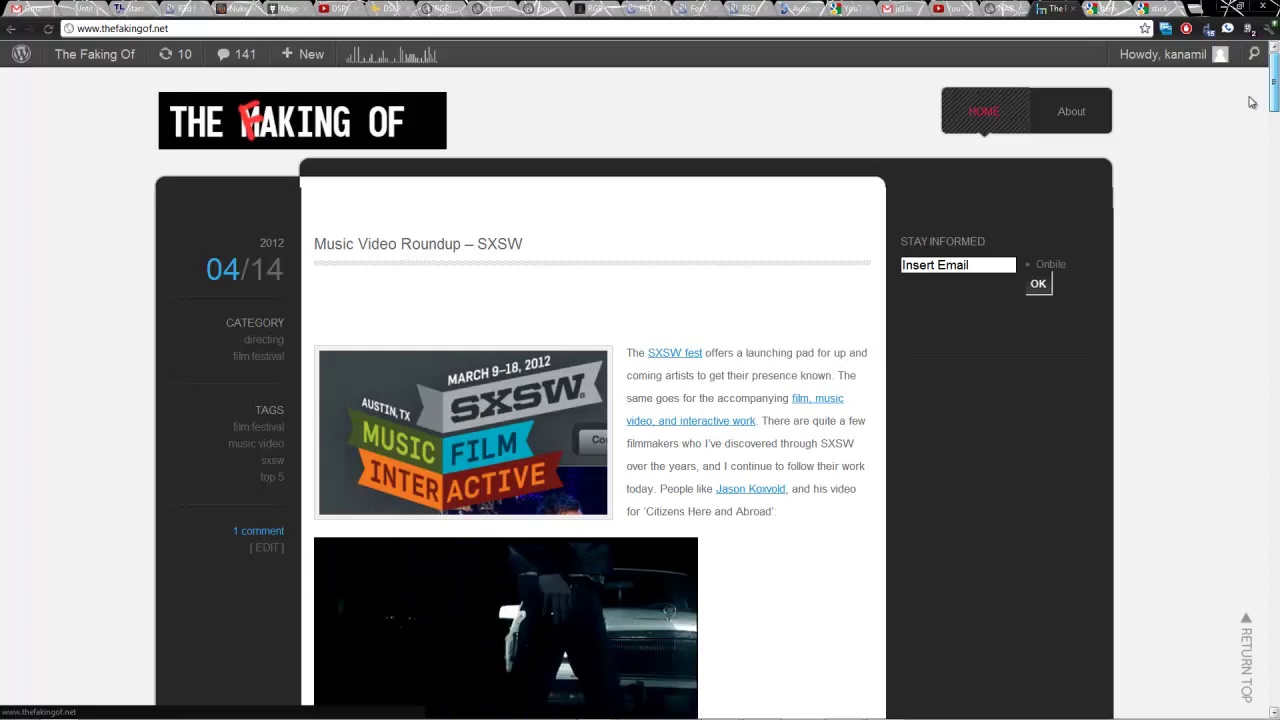
{"action": "scroll", "coordinate": [1250, 105], "scroll_direction": "down", "scroll_amount": 2}
{"action": "scroll", "coordinate": [1248, 110], "scroll_direction": "up", "scroll_amount": 2}
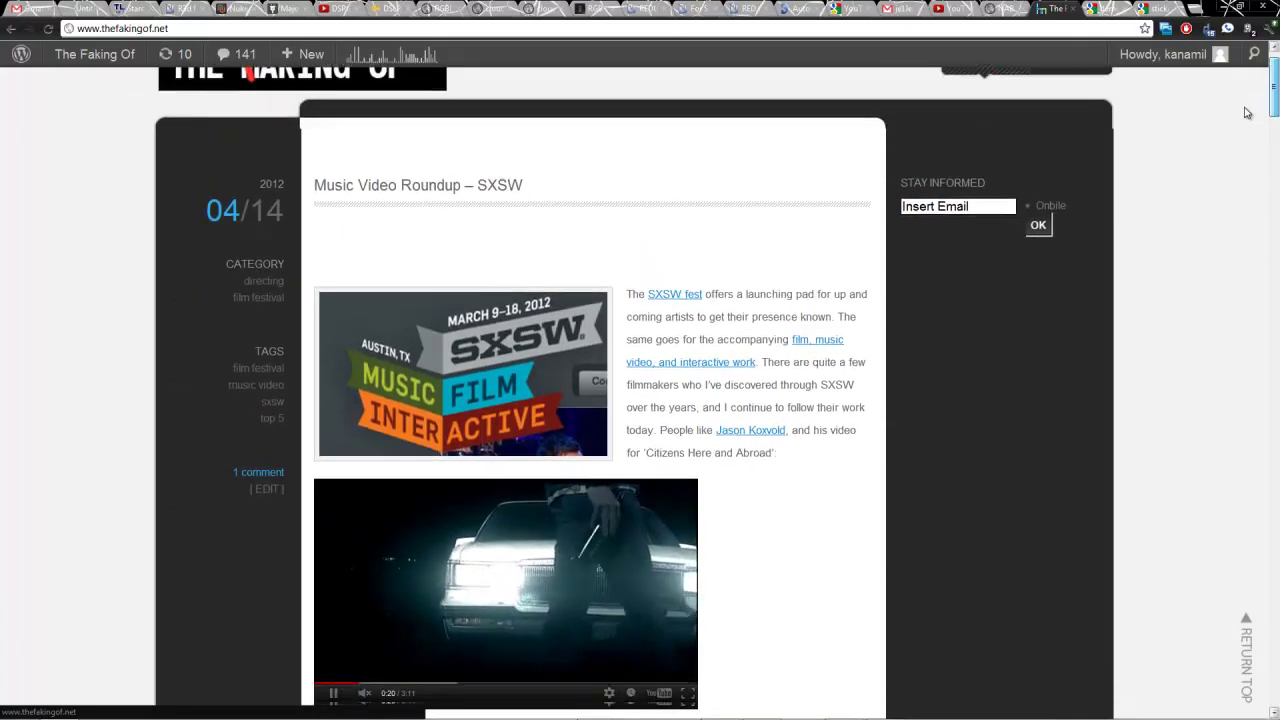
{"action": "scroll", "coordinate": [1247, 112], "scroll_direction": "down", "scroll_amount": 1}
{"action": "scroll", "coordinate": [1130, 185], "scroll_direction": "up", "scroll_amount": 1}
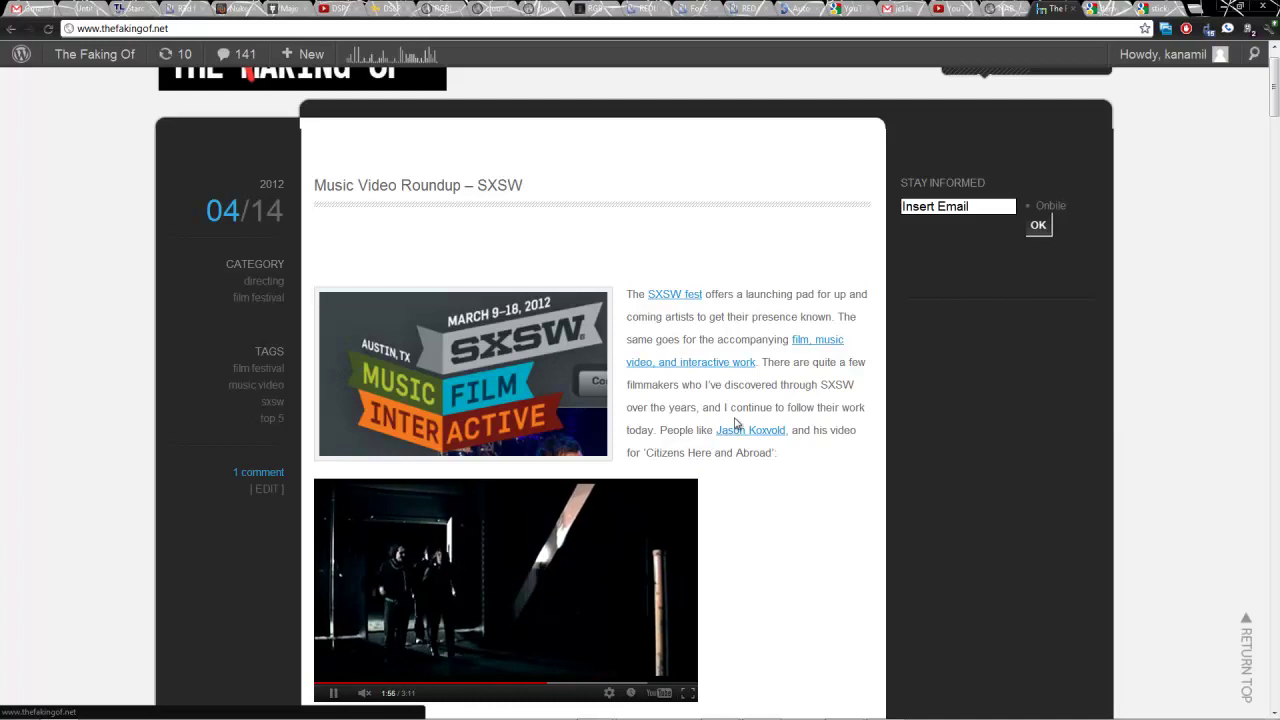
{"action": "scroll", "coordinate": [735, 425], "scroll_direction": "down", "scroll_amount": 1}
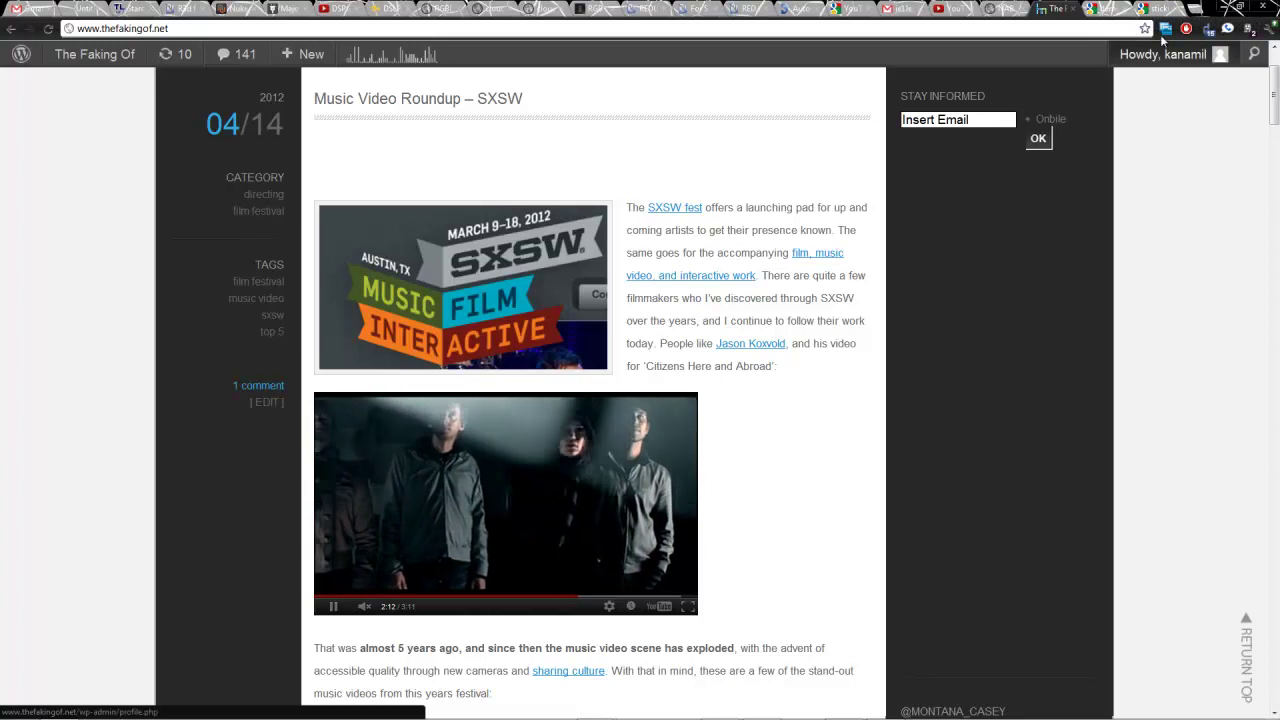
{"action": "left_click", "coordinate": [543, 484]}
{"action": "left_click", "coordinate": [1213, 12]}
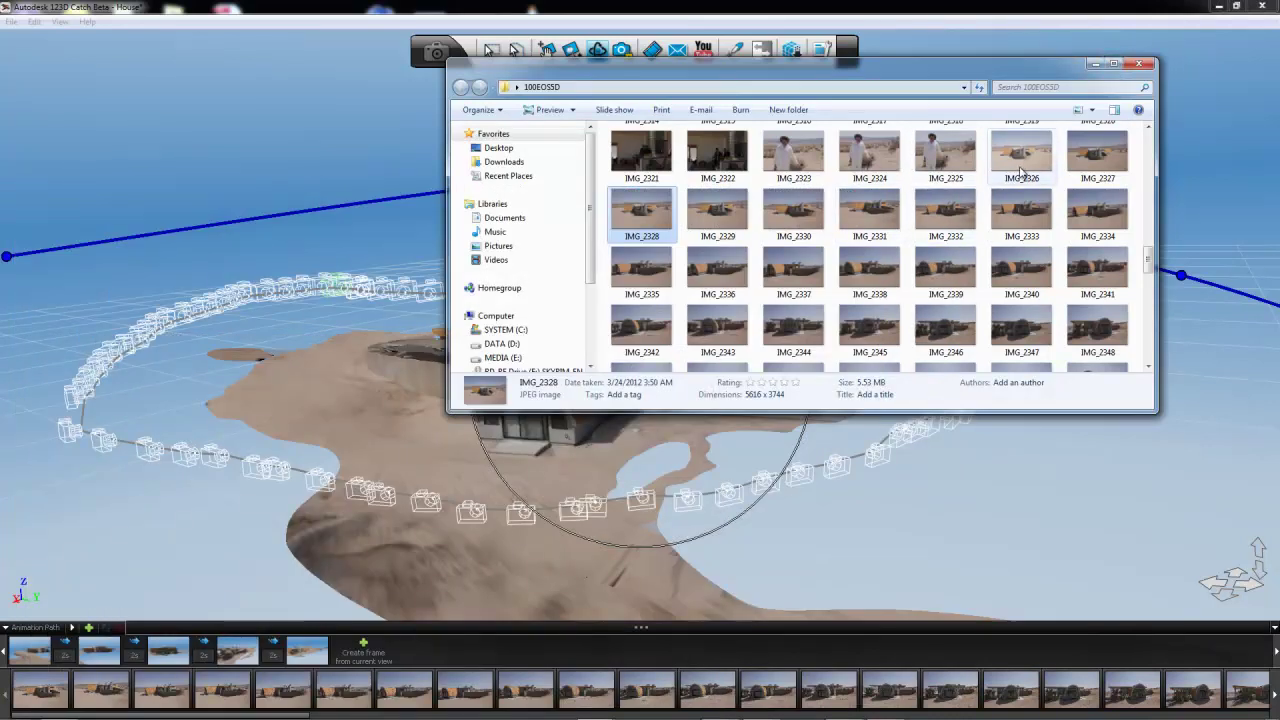
{"action": "double_click", "coordinate": [642, 214]}
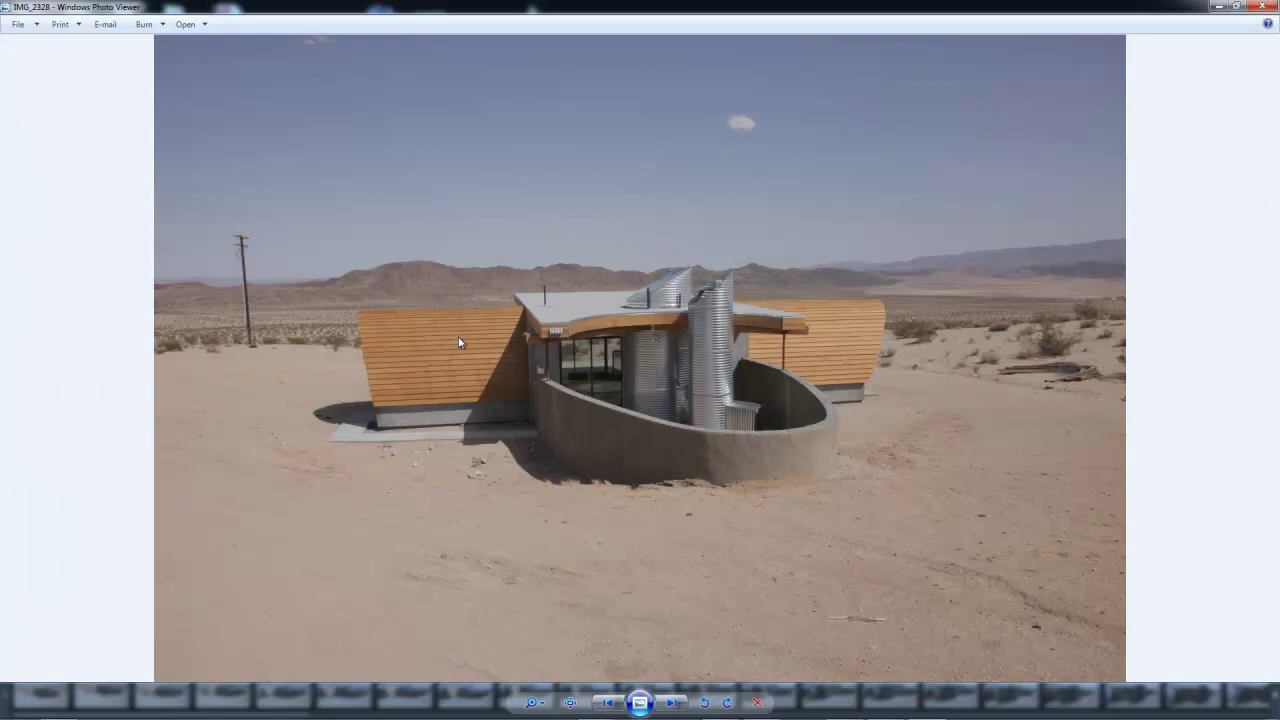
Step forward through the desert house photos from IMG_2329 toward IMG_2407 and the rear views.
{"action": "key", "text": "Right"}
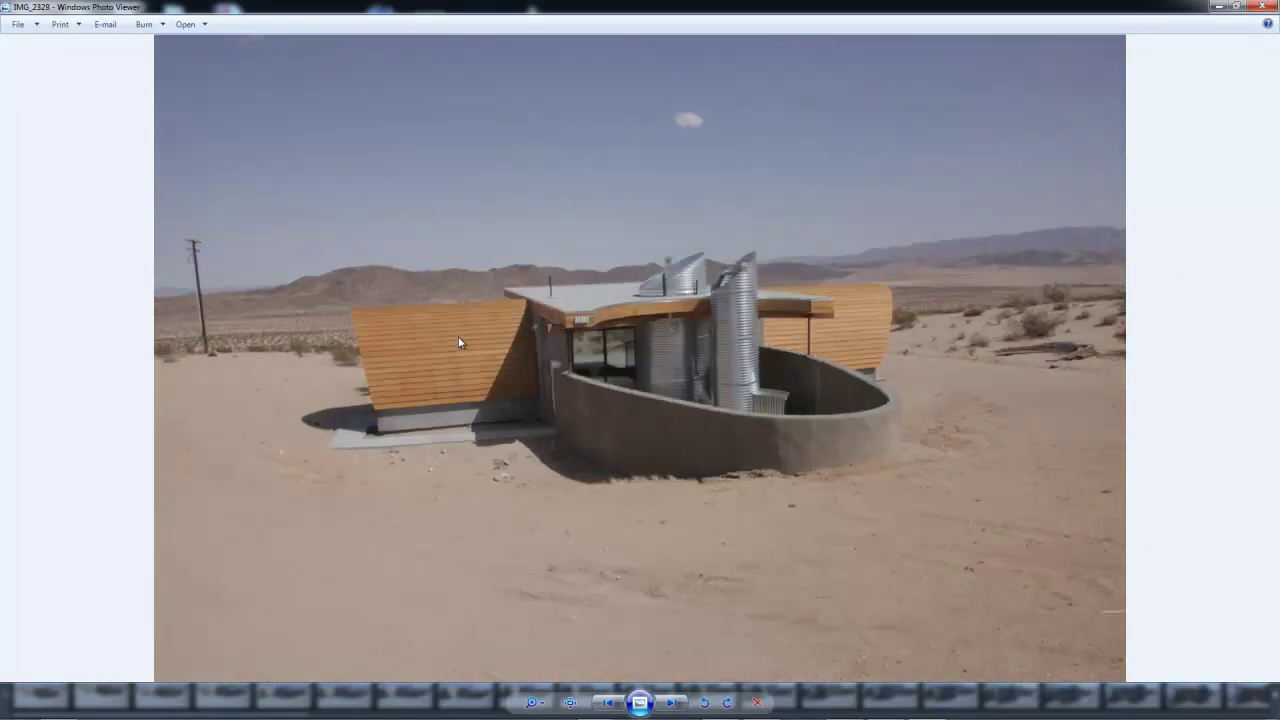
{"action": "key", "text": "Right"}
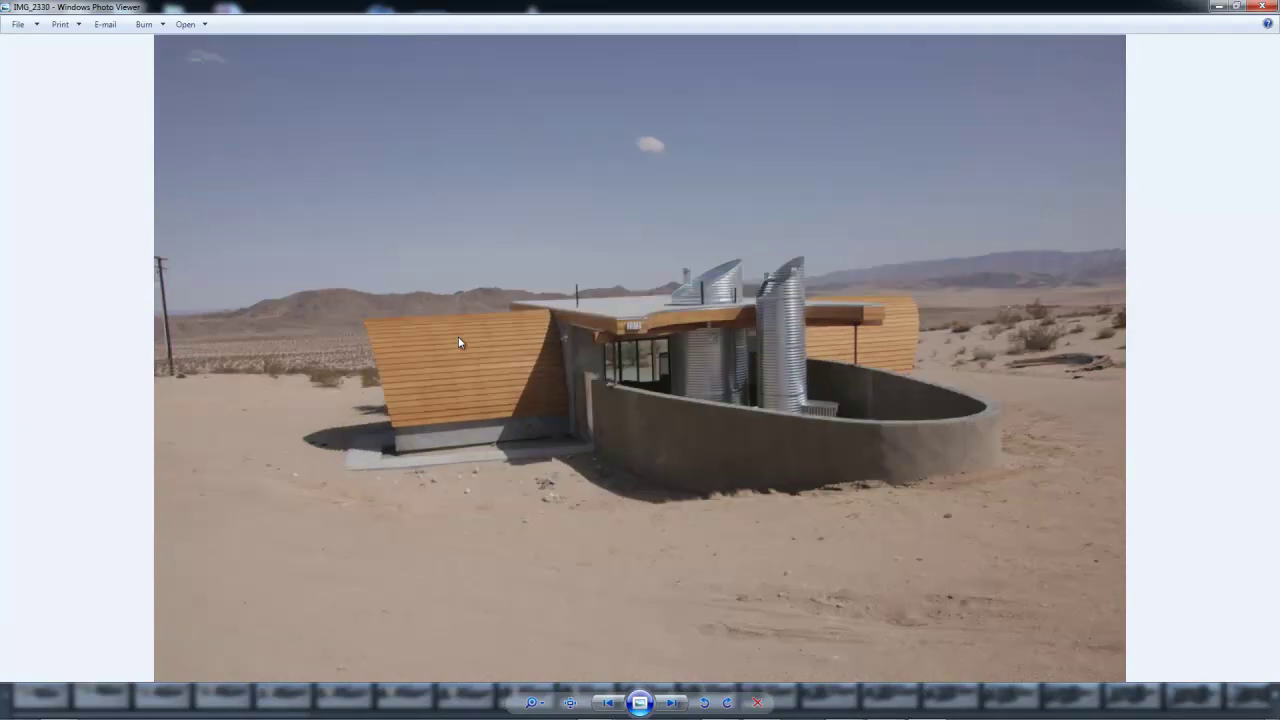
{"action": "key", "text": "Right"}
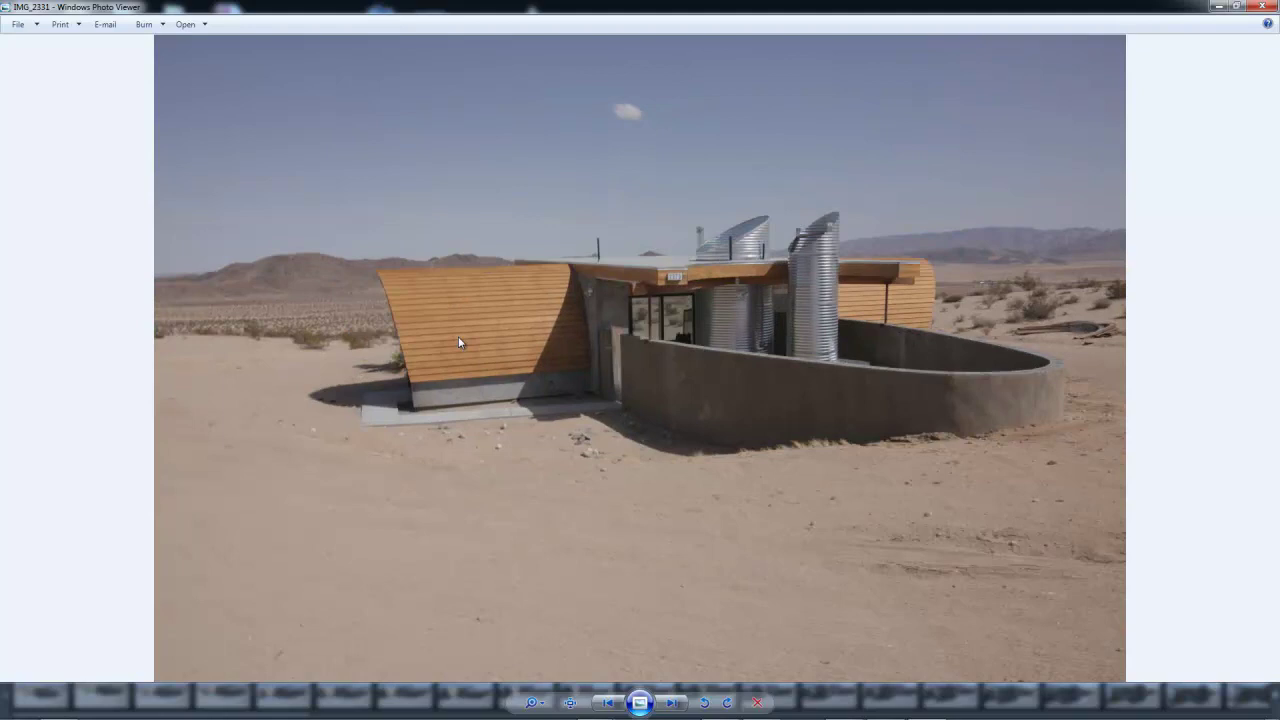
{"action": "key", "text": "Right"}
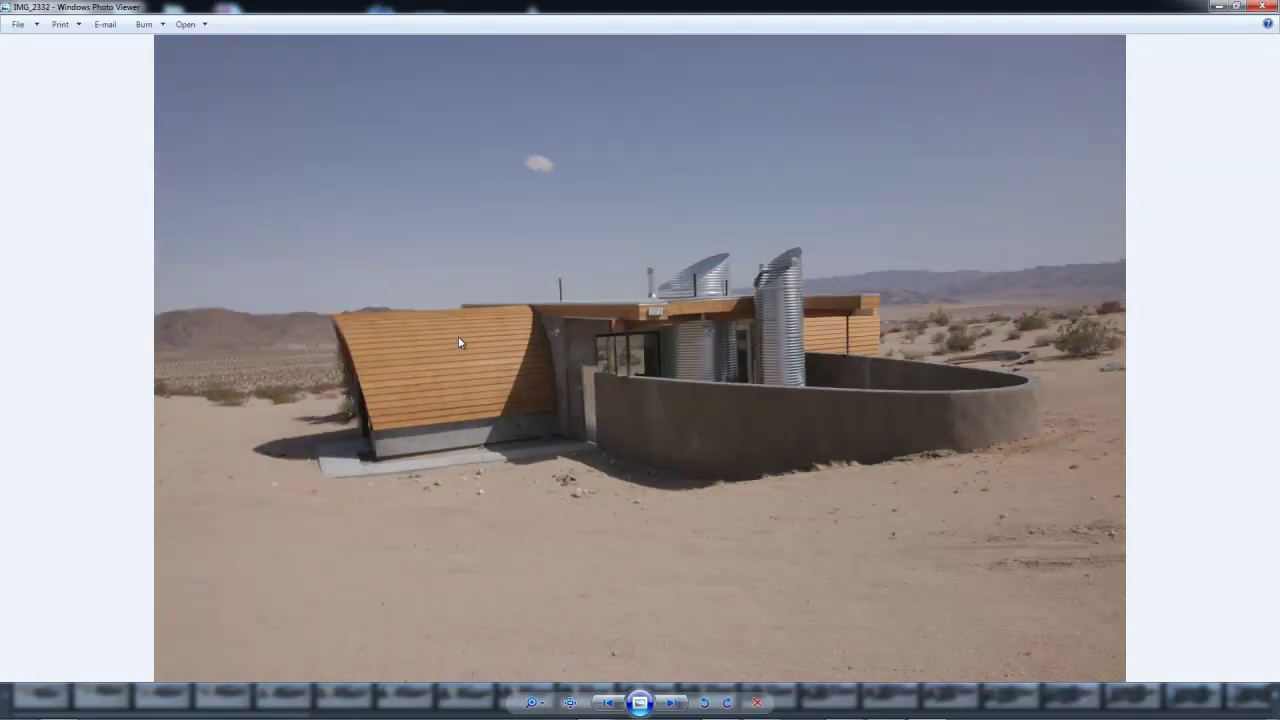
{"action": "key", "text": "Right"}
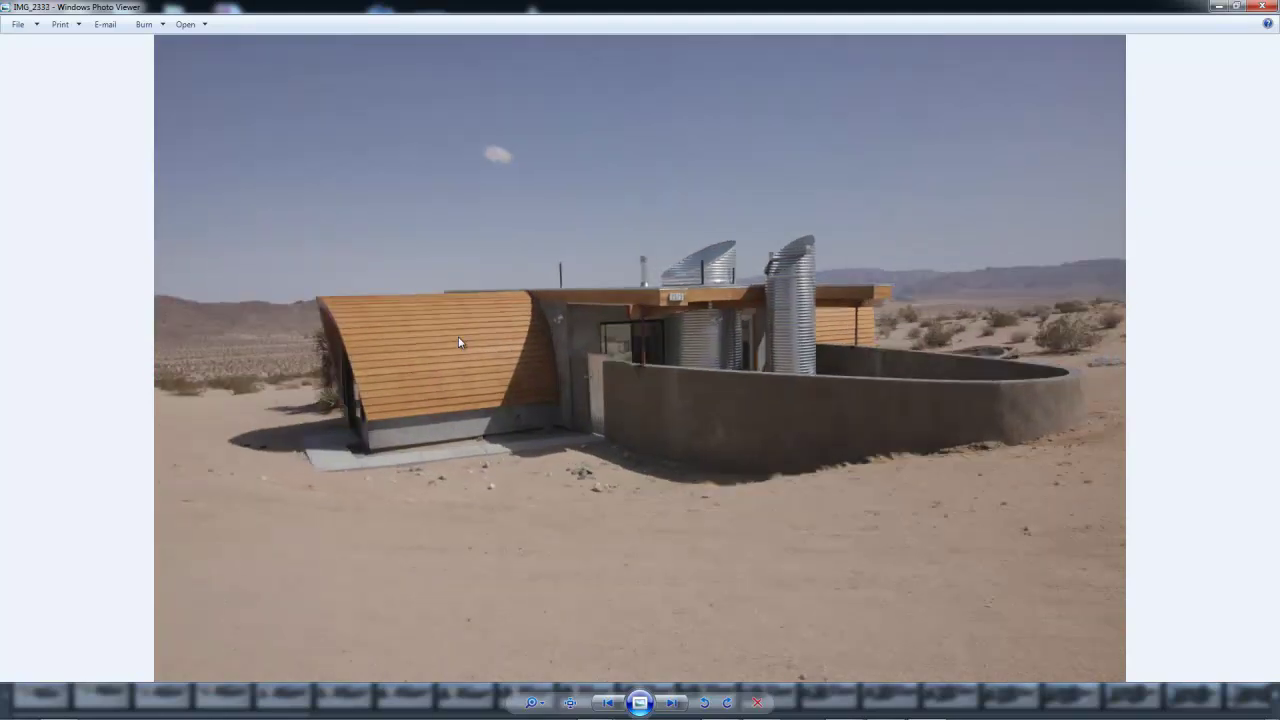
{"action": "key", "text": "Right"}
{"action": "key", "text": "Right"}
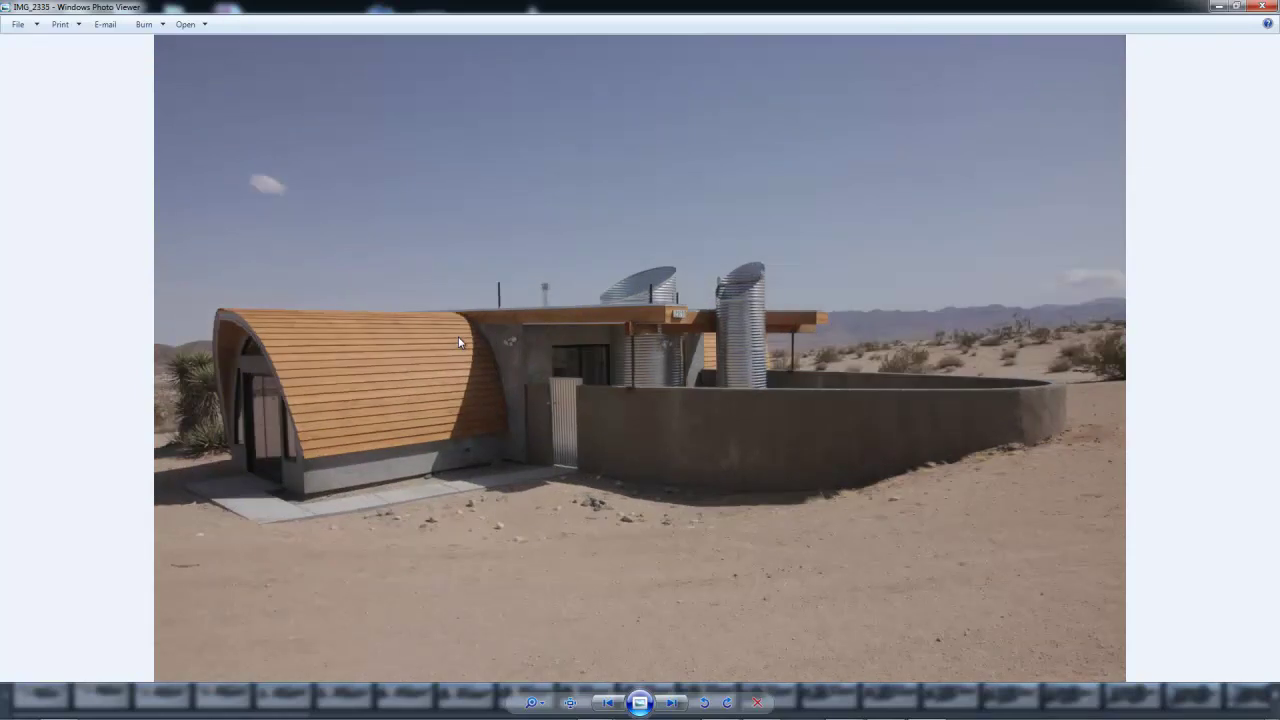
{"action": "key", "text": "Right"}
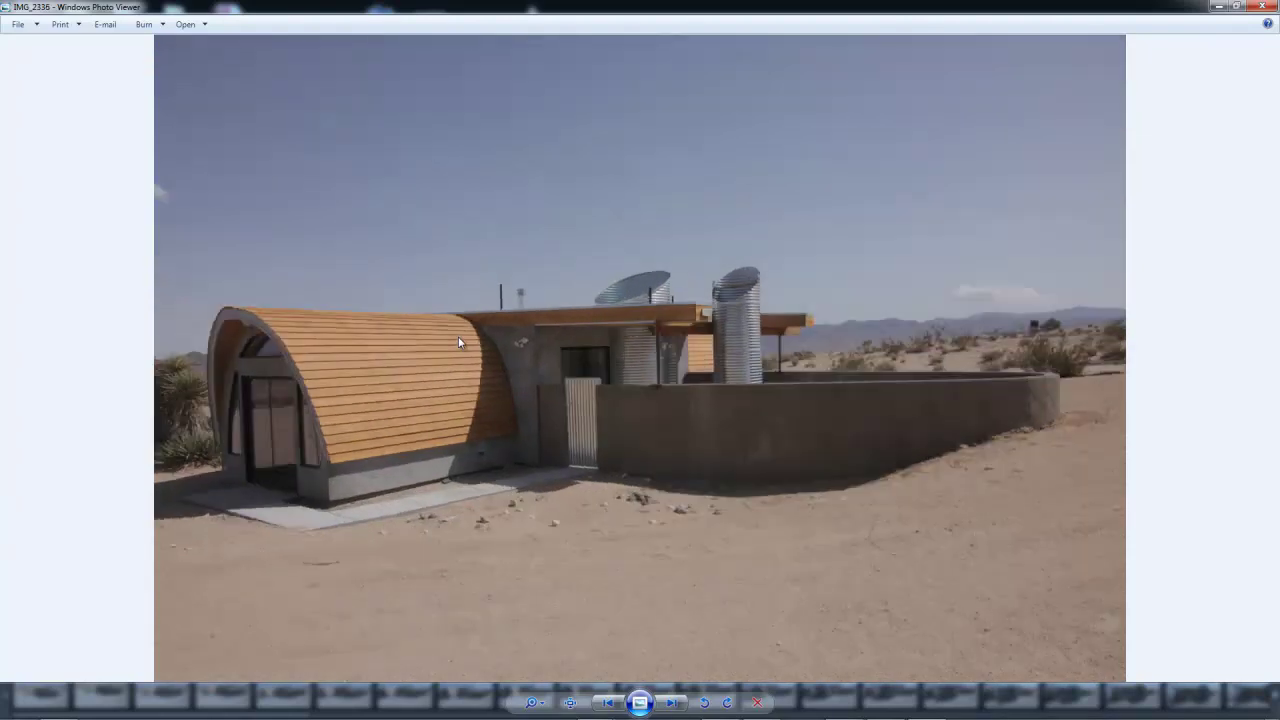
{"action": "key", "text": "Right"}
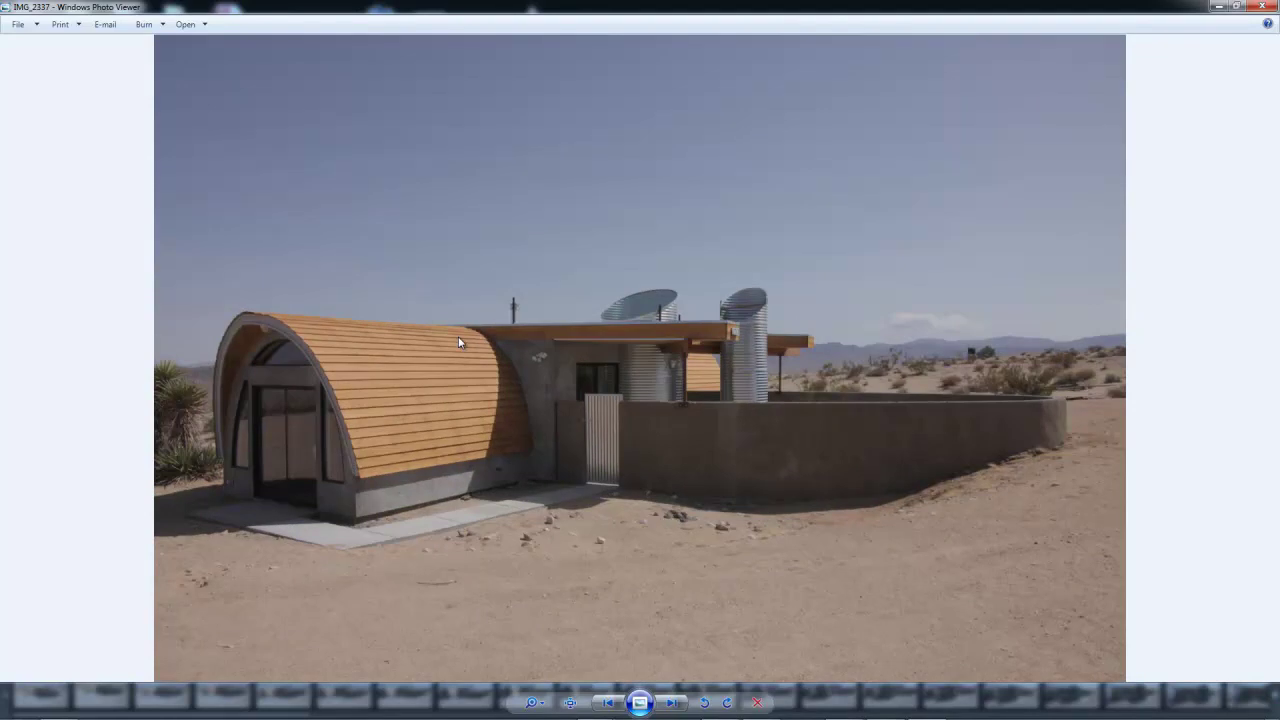
{"action": "key", "text": "Right"}
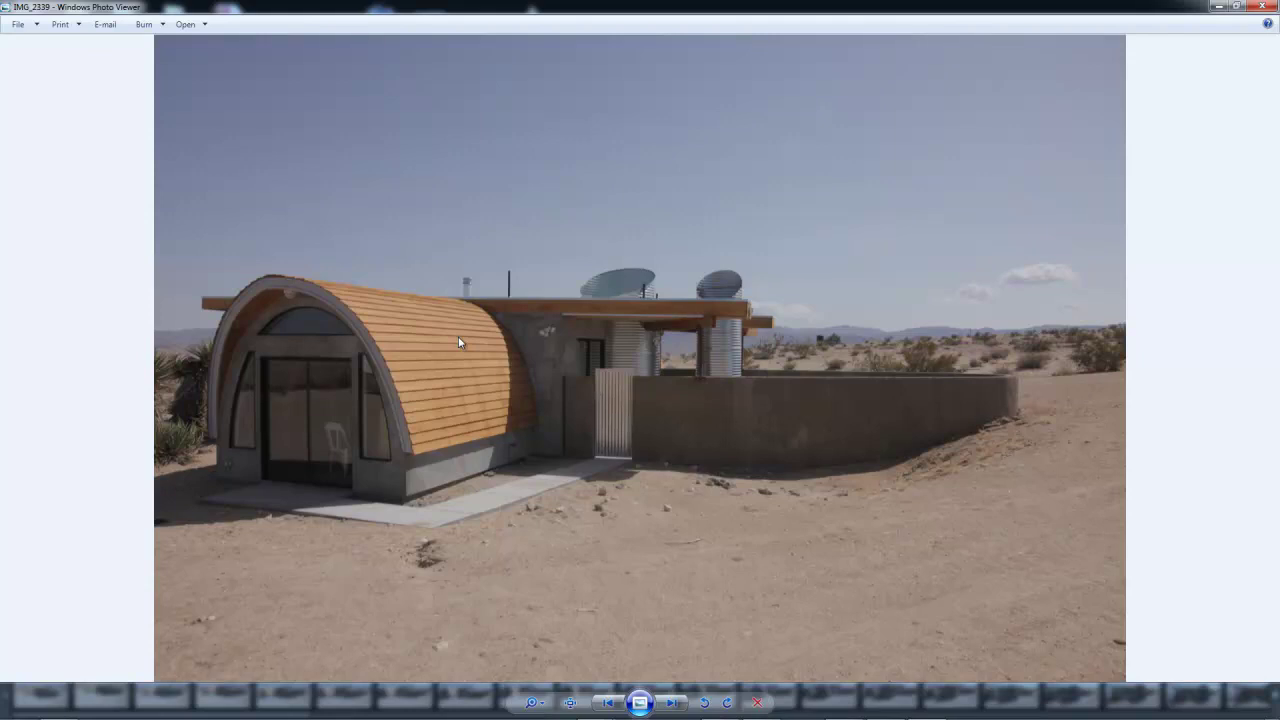
{"action": "key", "text": "Right"}
{"action": "key", "text": "Right"}
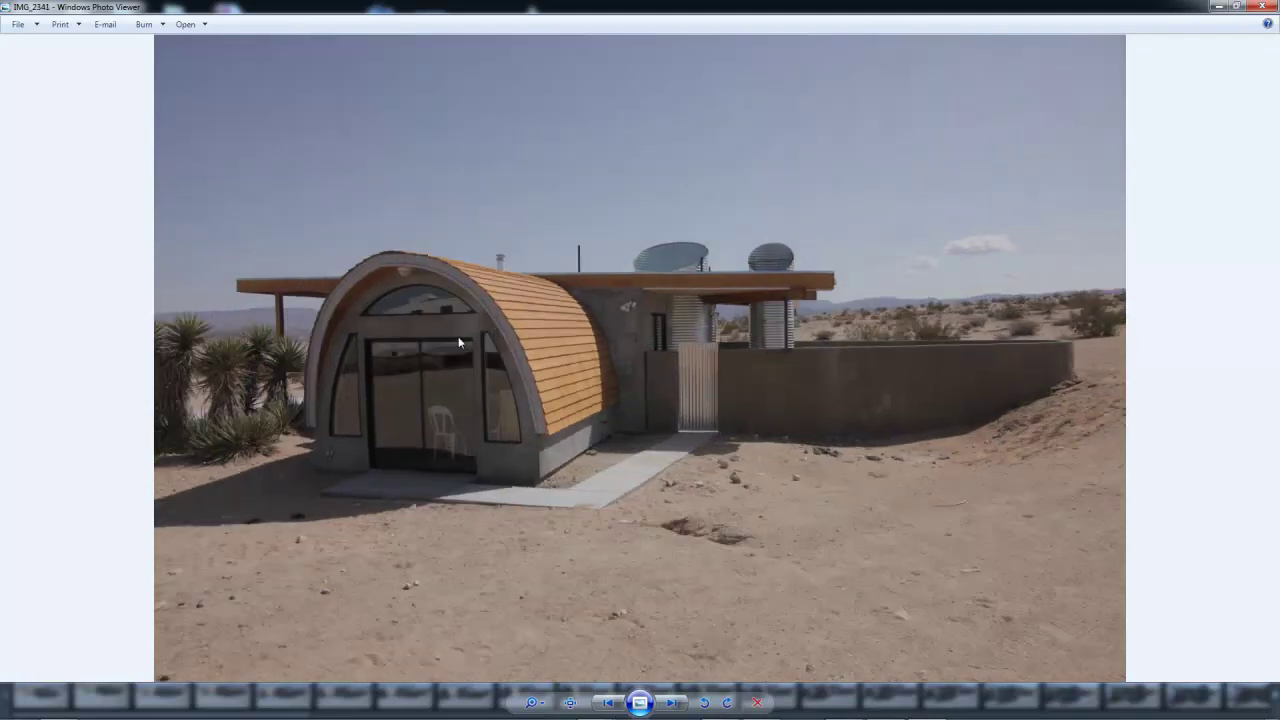
{"action": "key", "text": "Left"}
{"action": "key", "text": "Left"}
{"action": "key", "text": "Left"}
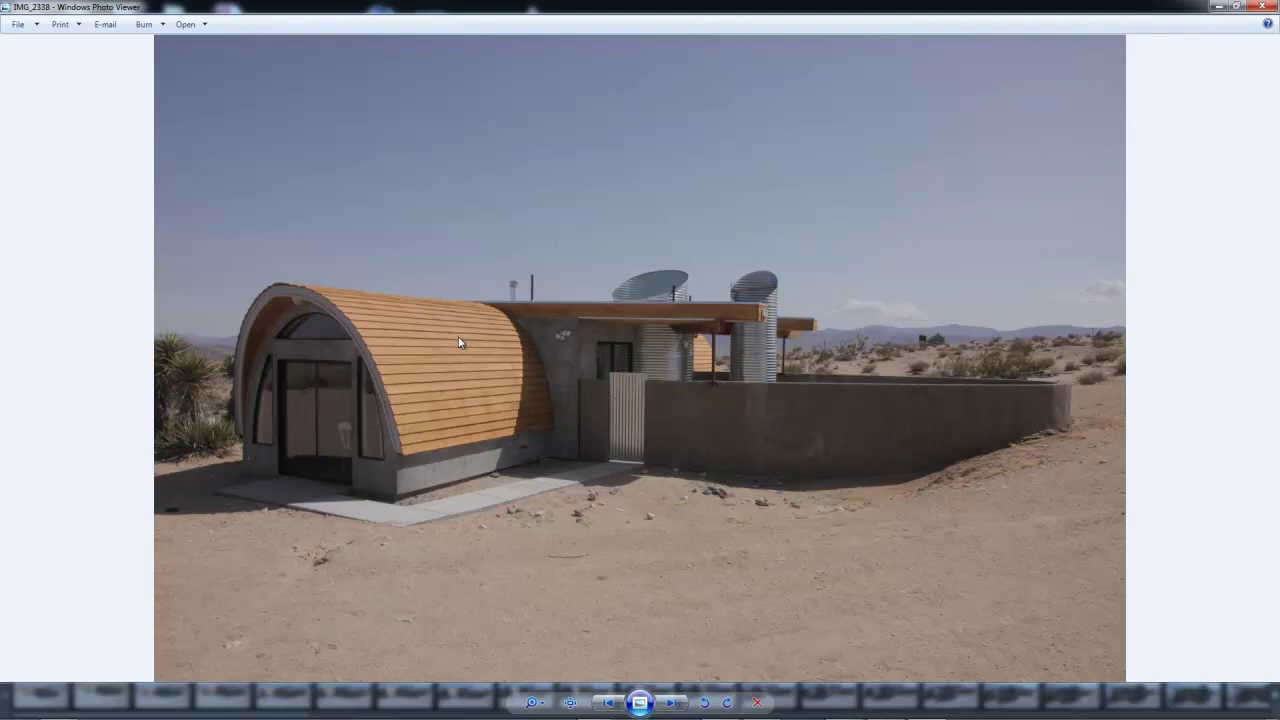
{"action": "key", "text": "Right"}
{"action": "key", "text": "Right"}
{"action": "key", "text": "Right"}
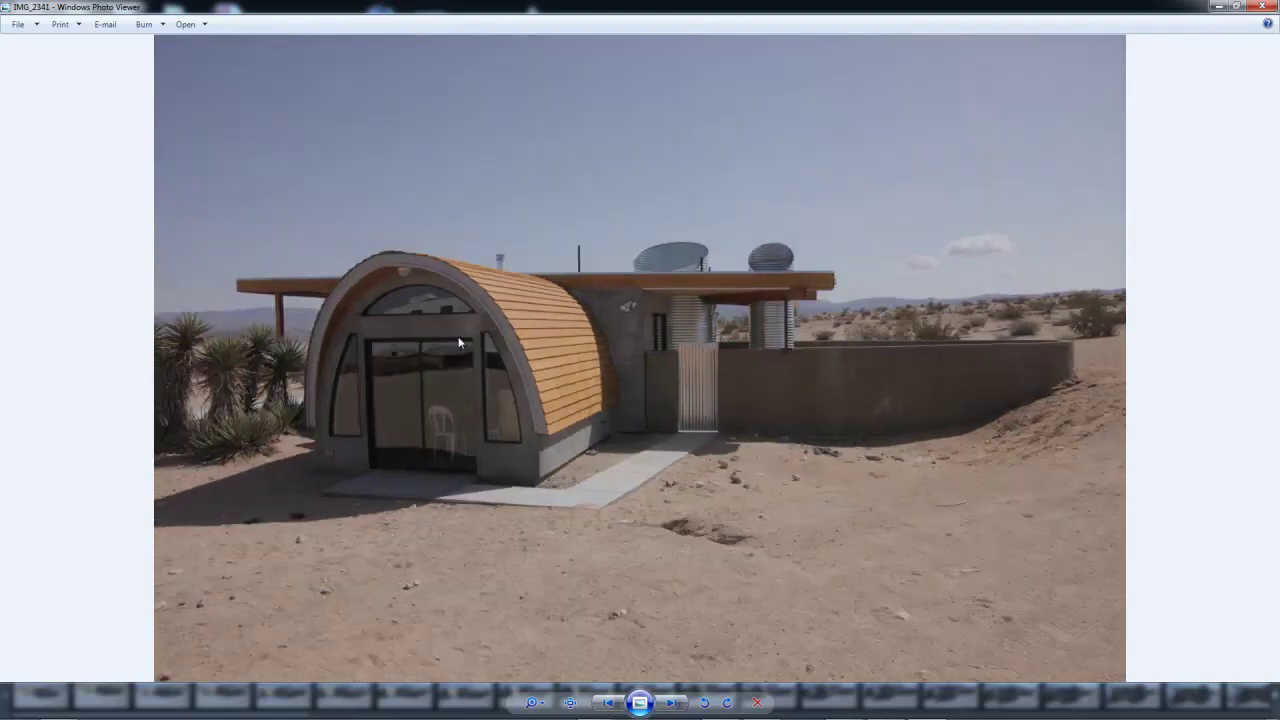
{"action": "key", "text": "Right"}
{"action": "key", "text": "Right"}
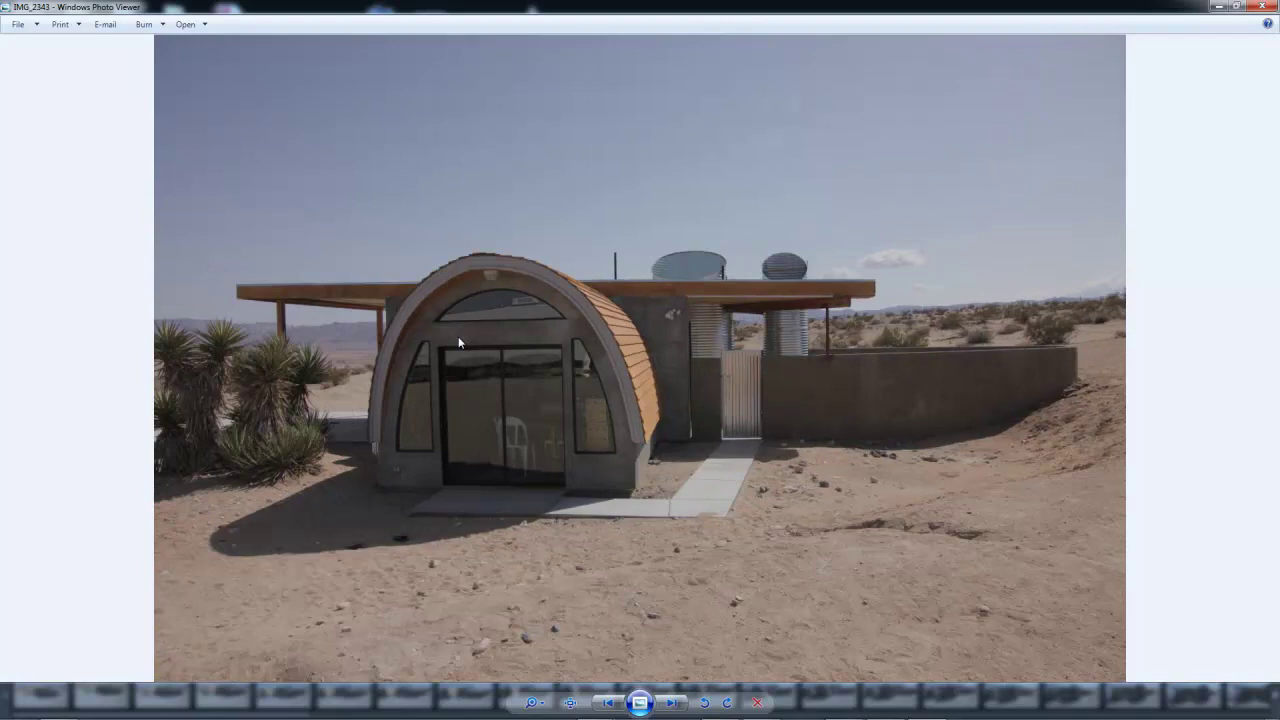
{"action": "key", "text": "Right"}
{"action": "key", "text": "Right"}
{"action": "key", "text": "Right"}
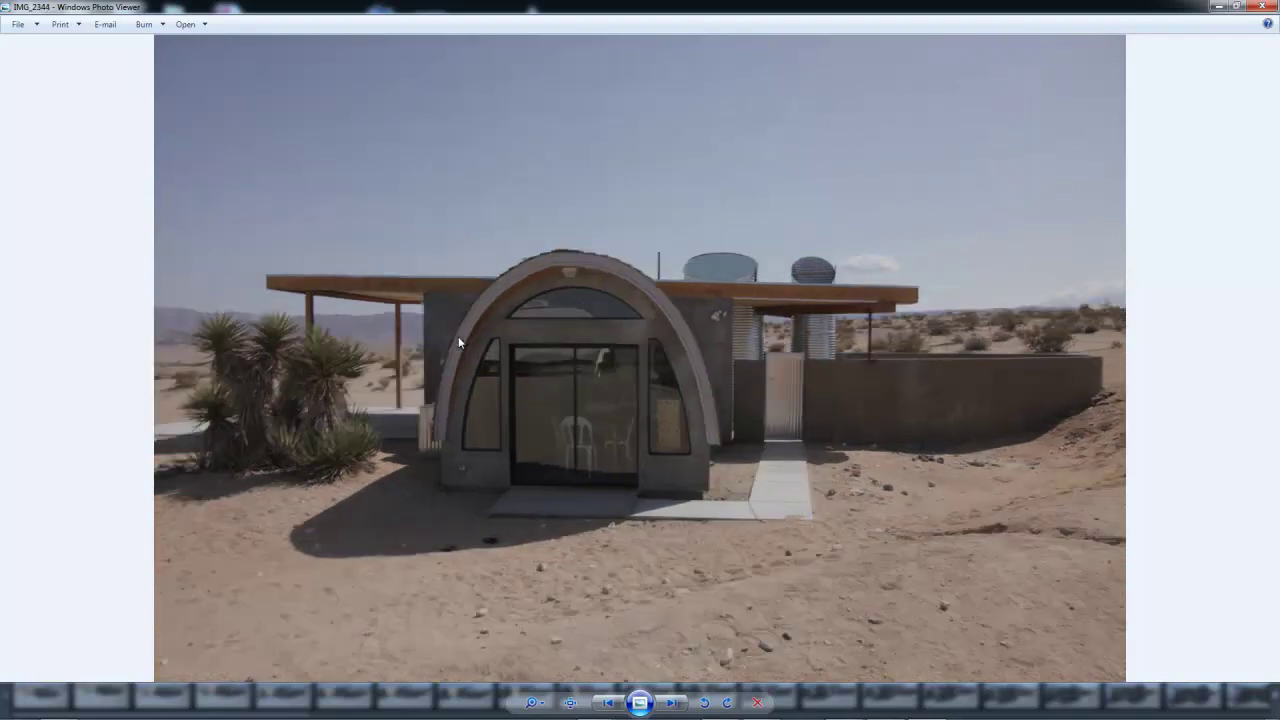
{"action": "key", "text": "Right"}
{"action": "key", "text": "Right"}
{"action": "key", "text": "Right"}
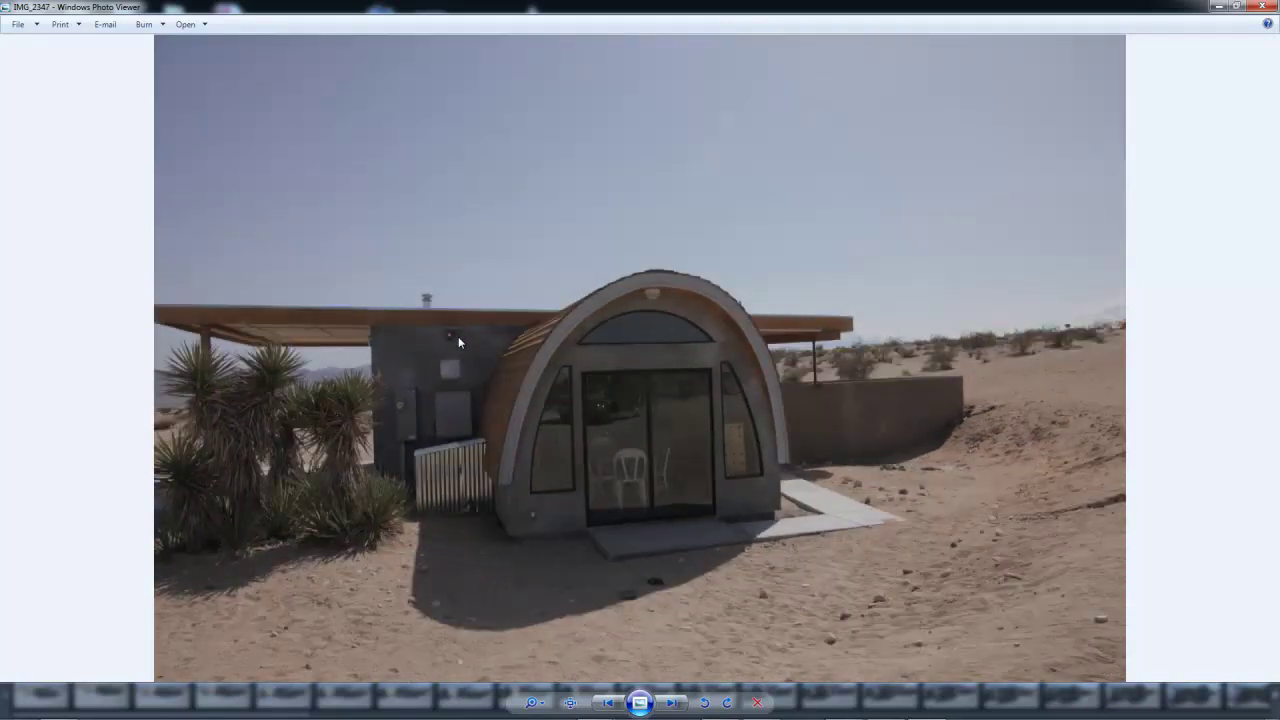
{"action": "key", "text": "Right"}
{"action": "key", "text": "Right"}
{"action": "key", "text": "Right"}
{"action": "key", "text": "Right"}
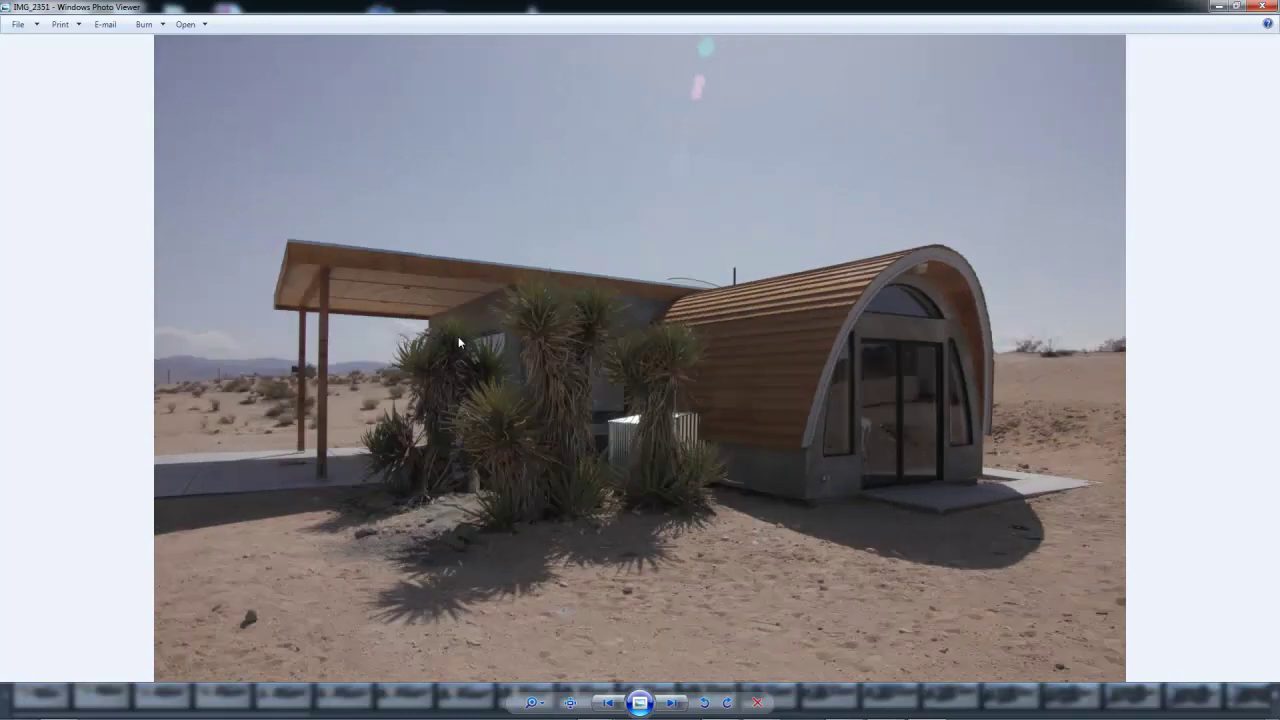
{"action": "key", "text": "Right"}
{"action": "key", "text": "Right"}
{"action": "key", "text": "Right"}
{"action": "key", "text": "Right"}
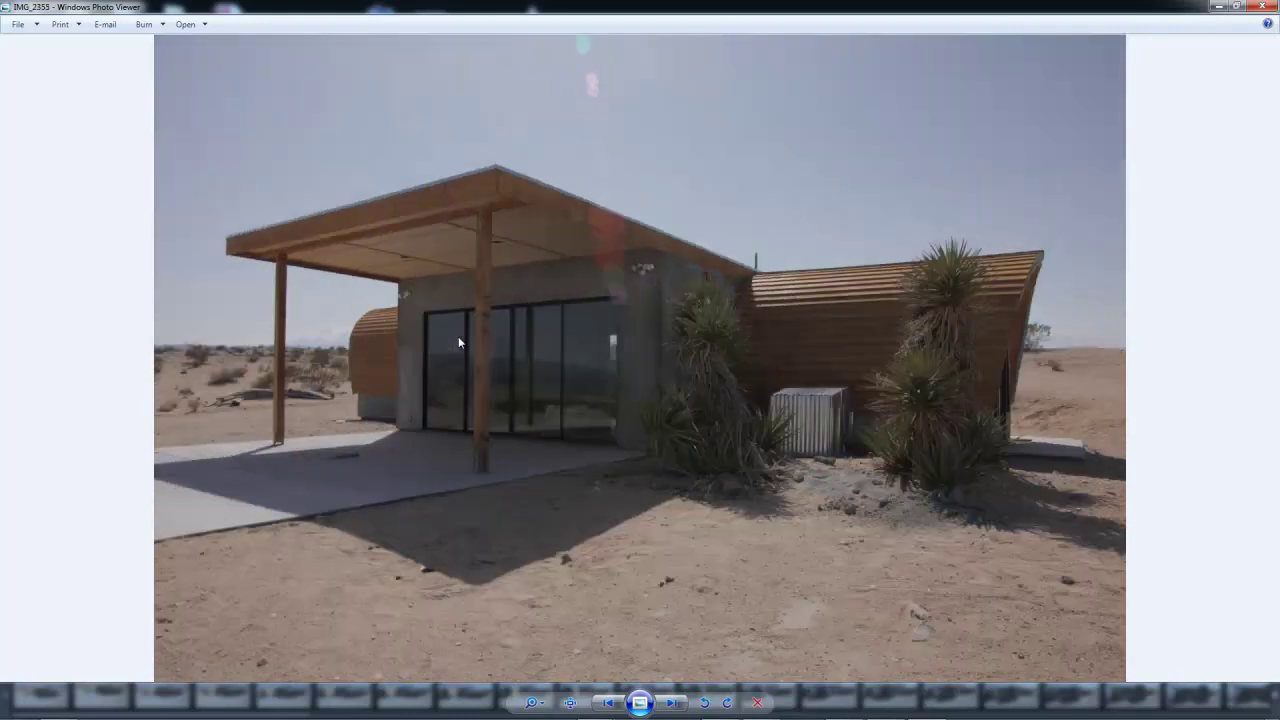
{"action": "key", "text": "Right"}
{"action": "key", "text": "Right"}
{"action": "key", "text": "Right"}
{"action": "key", "text": "Right"}
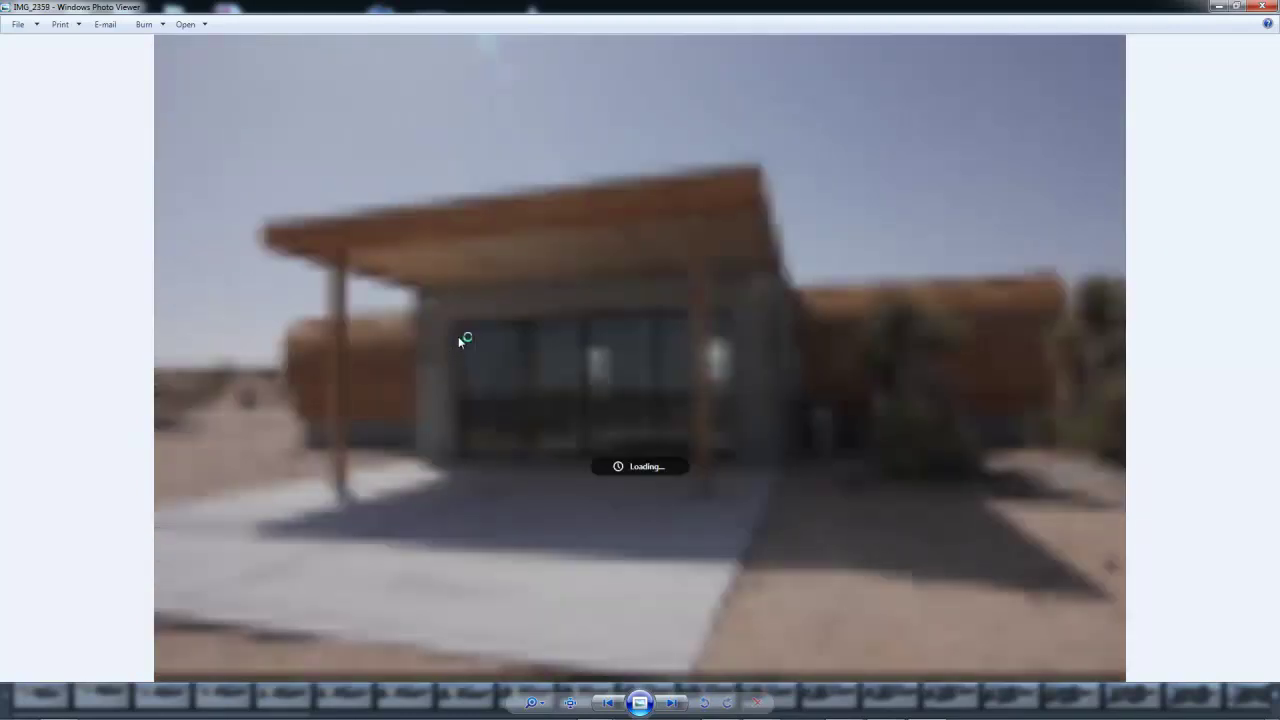
{"action": "key", "text": "Right"}
{"action": "key", "text": "Right"}
{"action": "key", "text": "Right"}
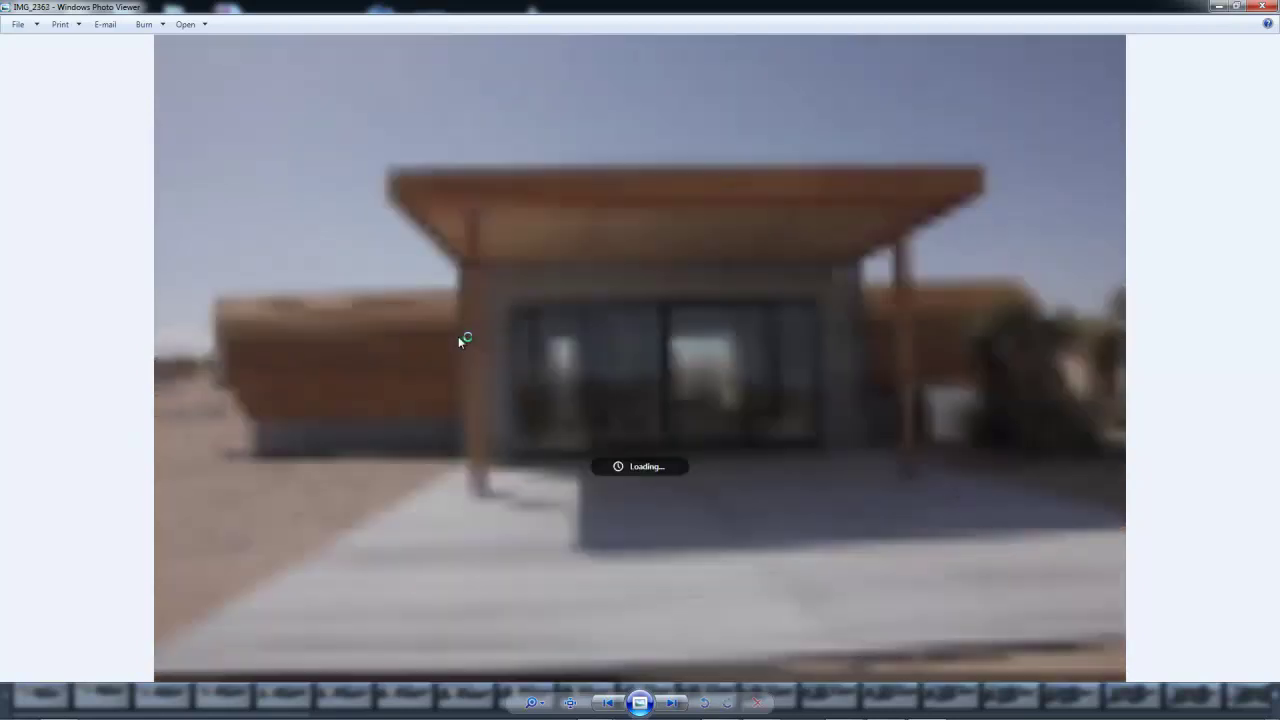
{"action": "key", "text": "Right"}
{"action": "key", "text": "Right"}
{"action": "key", "text": "Right"}
{"action": "key", "text": "Right"}
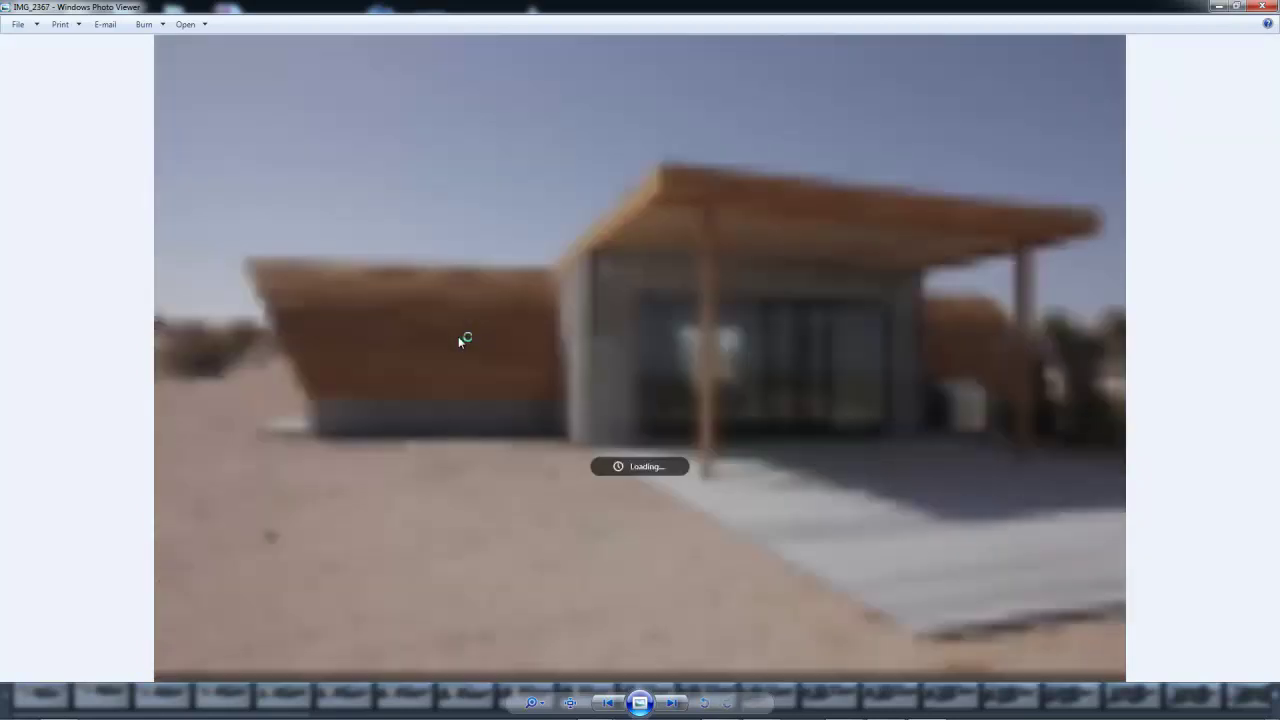
{"action": "key", "text": "Right"}
{"action": "key", "text": "Right"}
{"action": "key", "text": "Right"}
{"action": "key", "text": "Right"}
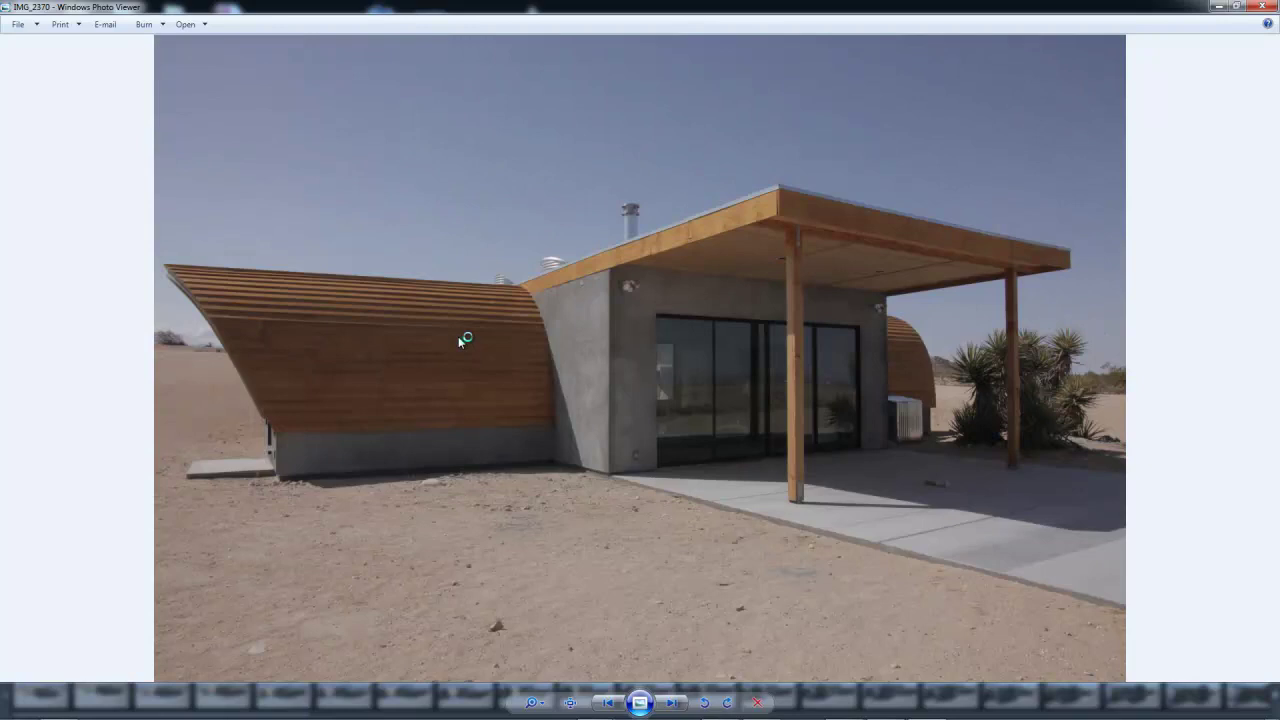
{"action": "key", "text": "Right"}
{"action": "key", "text": "Right"}
{"action": "key", "text": "Right"}
{"action": "key", "text": "Right"}
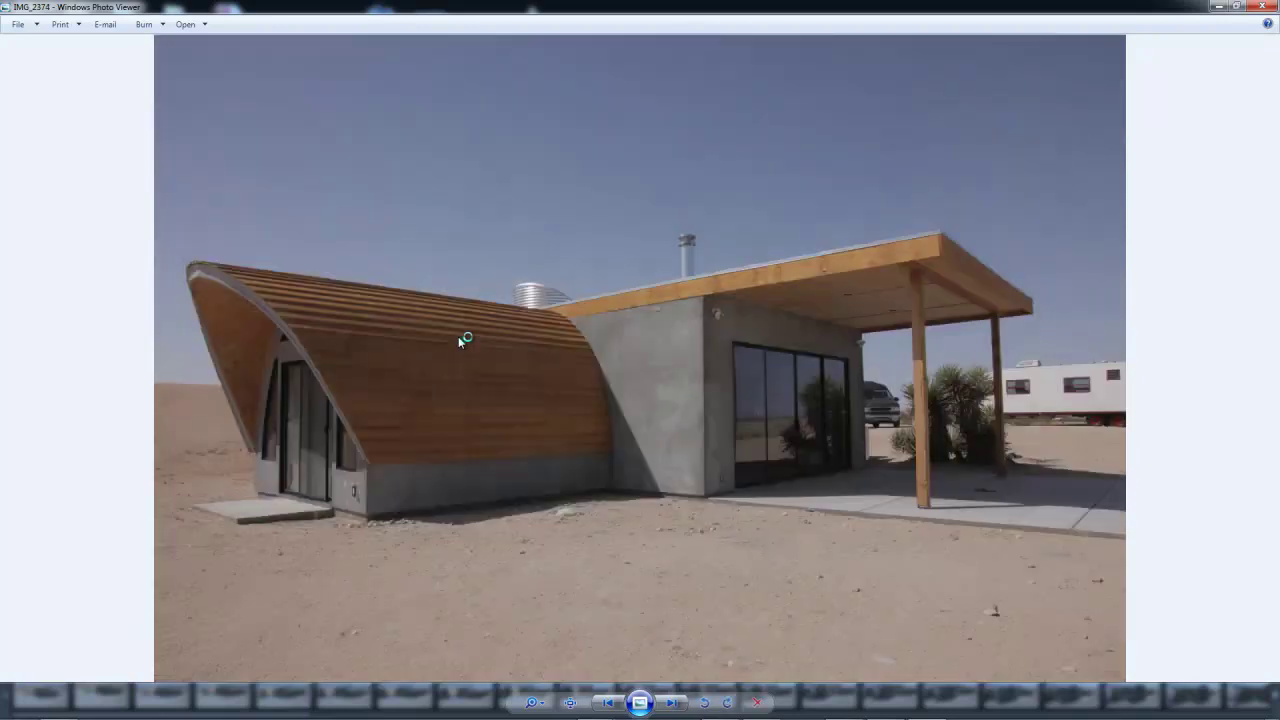
{"action": "key", "text": "Right"}
{"action": "key", "text": "Right"}
{"action": "key", "text": "Right"}
{"action": "key", "text": "Right"}
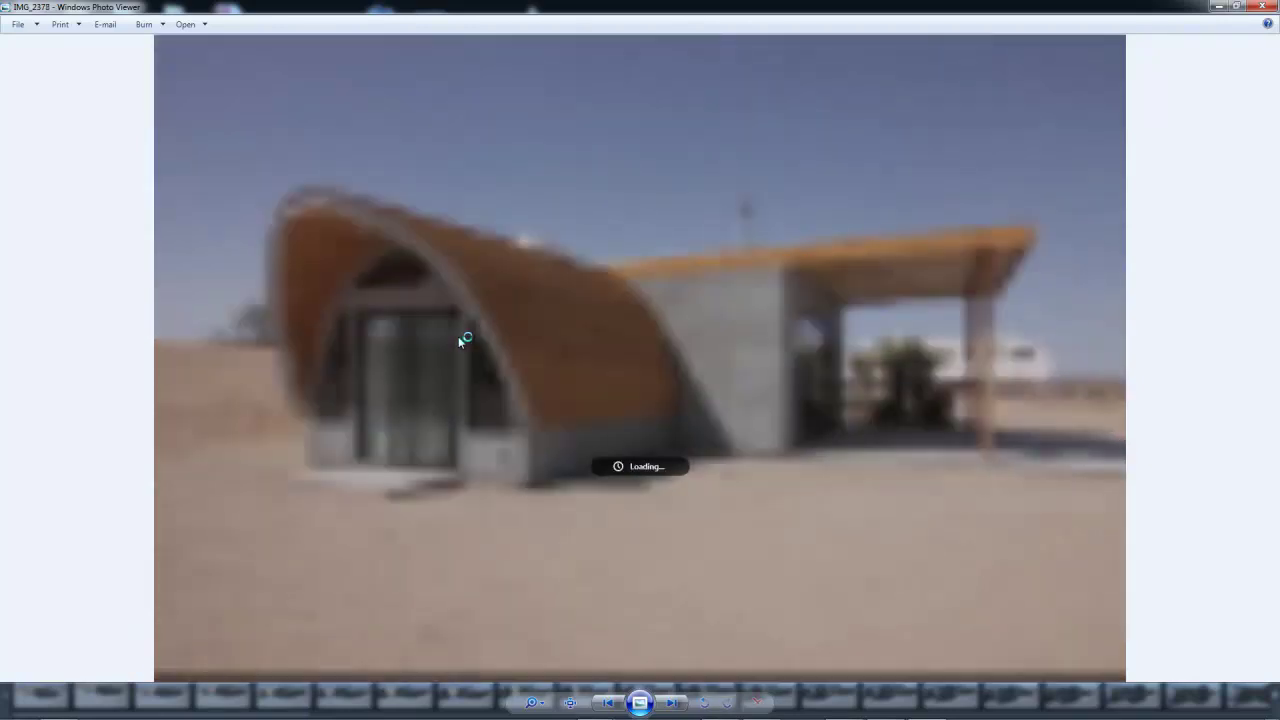
{"action": "key", "text": "Right"}
{"action": "key", "text": "Right"}
{"action": "key", "text": "Right"}
{"action": "key", "text": "Right"}
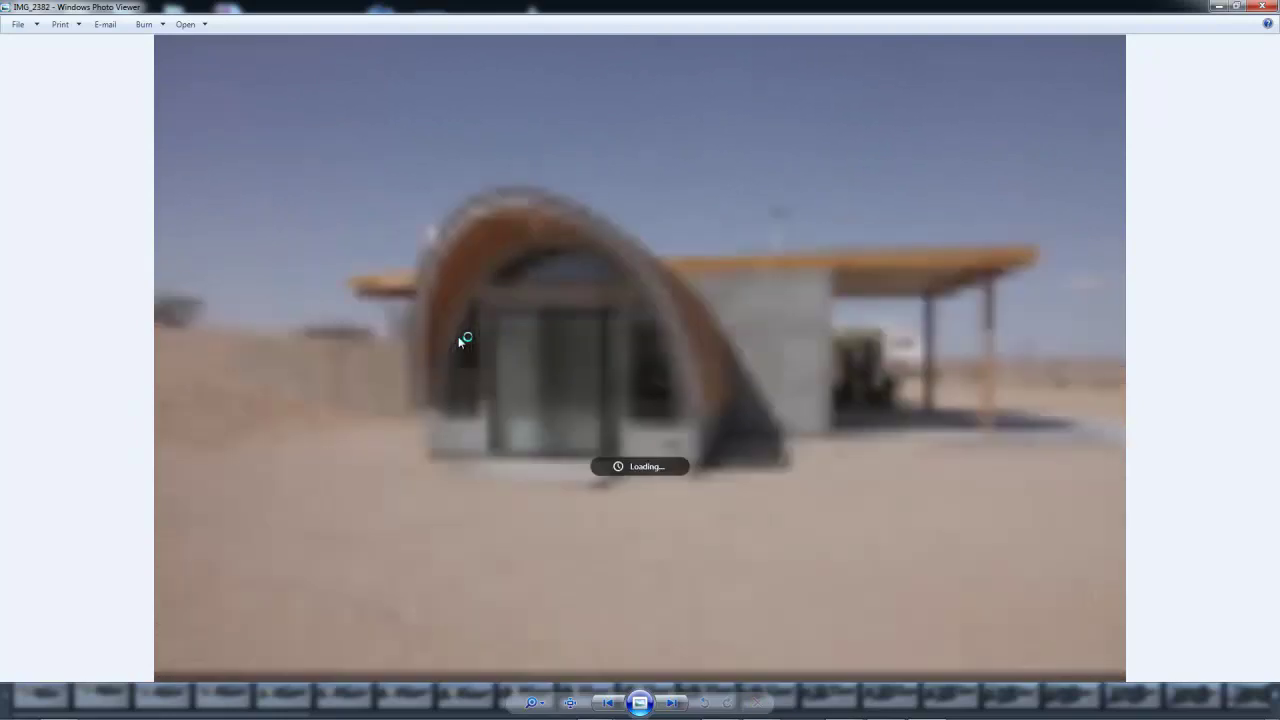
{"action": "key", "text": "Right"}
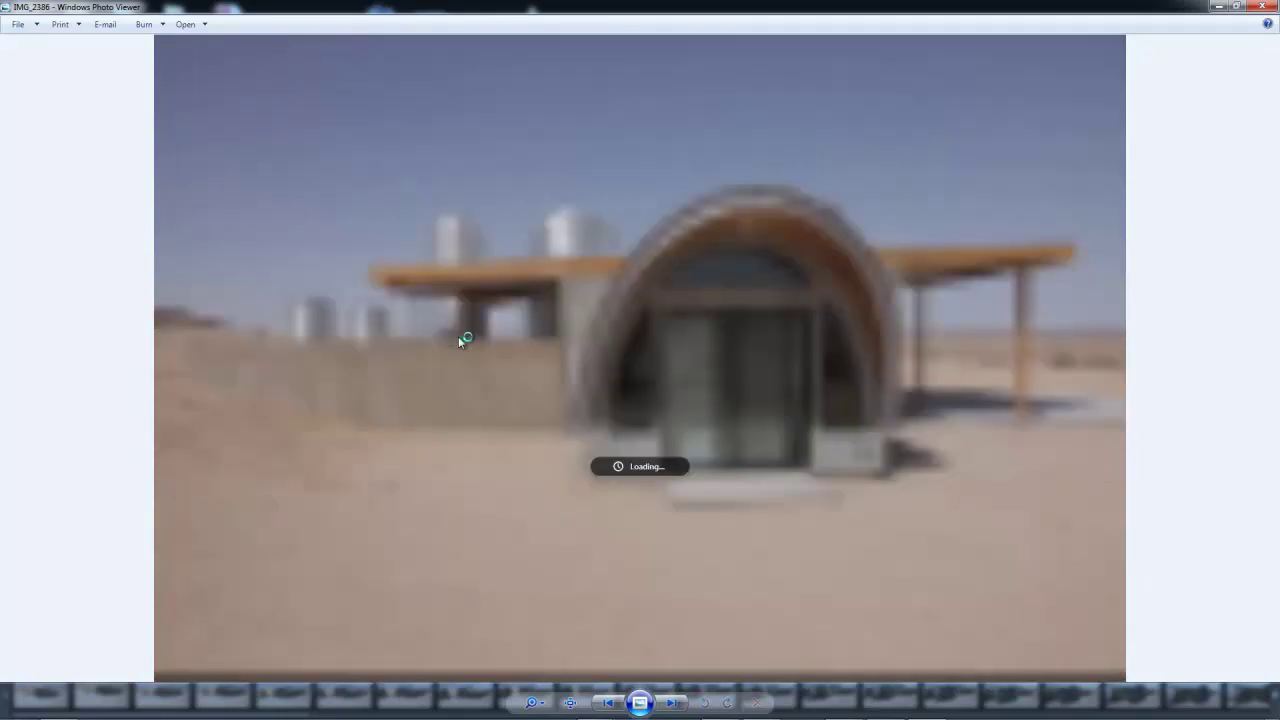
{"action": "key", "text": "Right"}
{"action": "key", "text": "Right"}
{"action": "key", "text": "Right"}
{"action": "key", "text": "Right"}
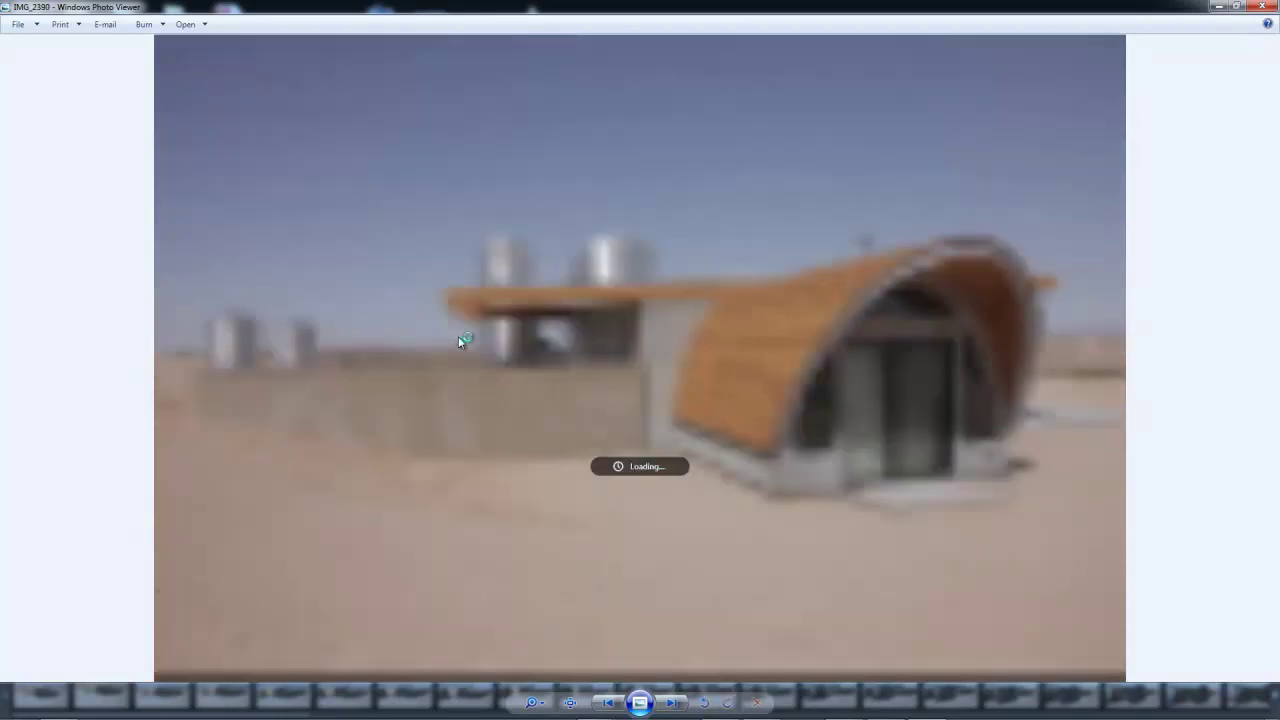
{"action": "key", "text": "Right"}
{"action": "key", "text": "Right"}
{"action": "key", "text": "Right"}
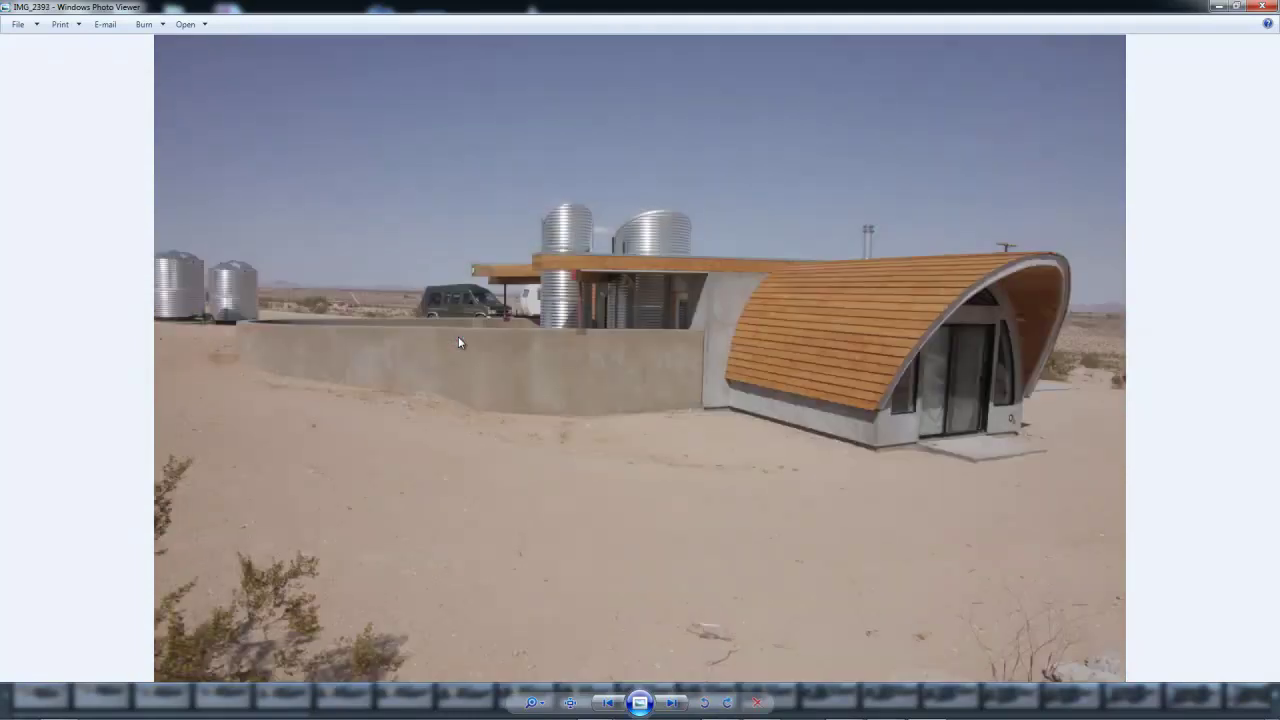
{"action": "key", "text": "Right"}
{"action": "key", "text": "Right"}
{"action": "key", "text": "Right"}
{"action": "key", "text": "Right"}
{"action": "key", "text": "Right"}
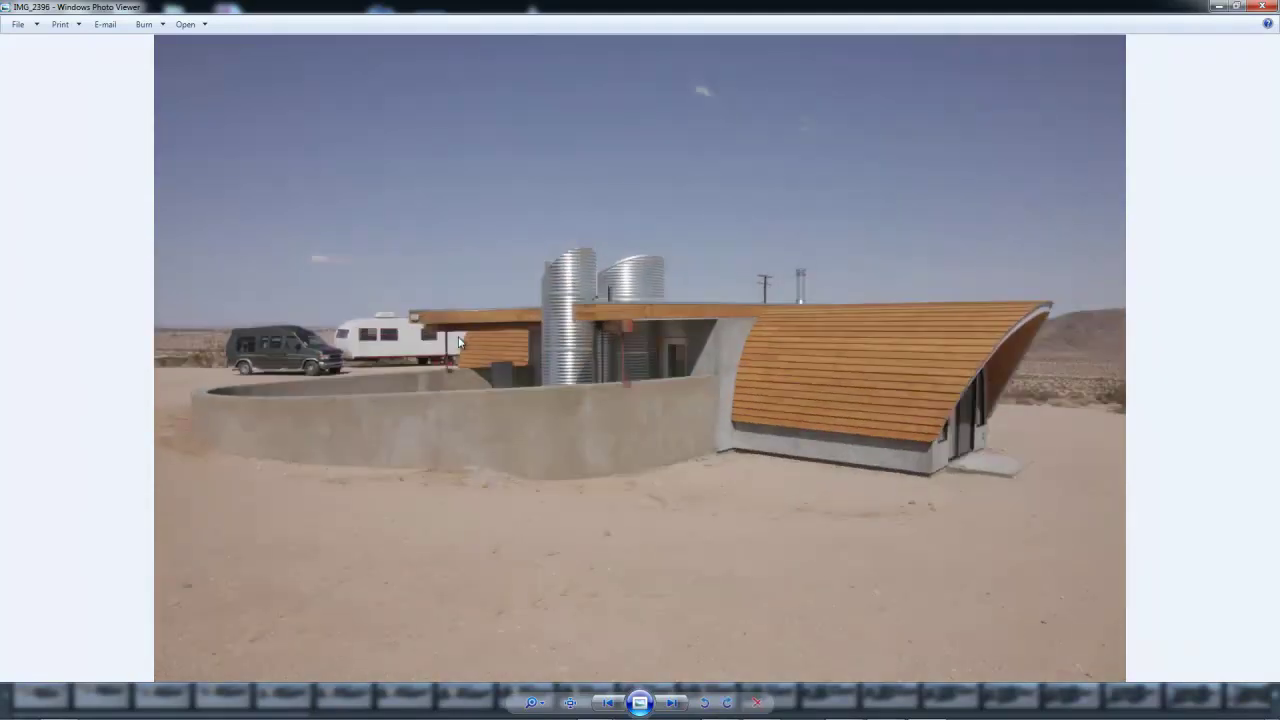
{"action": "key", "text": "Right"}
{"action": "key", "text": "Right"}
{"action": "key", "text": "Right"}
{"action": "key", "text": "Right"}
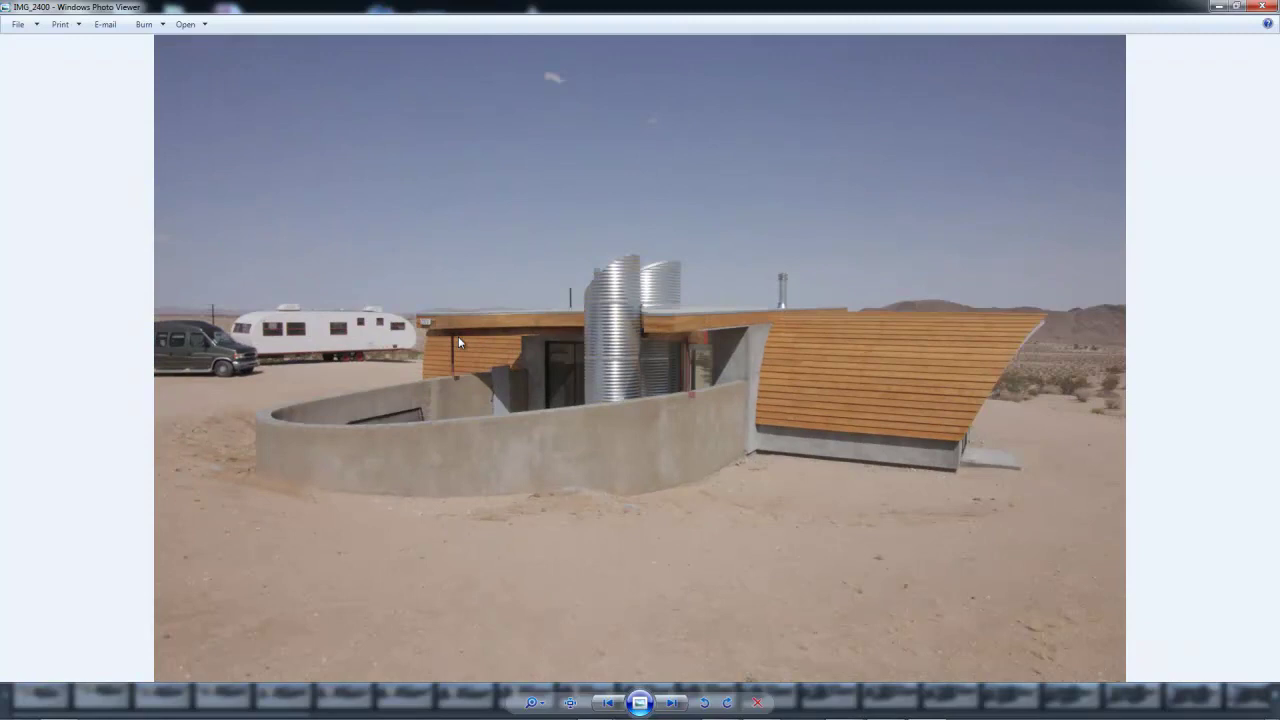
{"action": "key", "text": "Right"}
{"action": "key", "text": "Right"}
{"action": "key", "text": "Right"}
{"action": "key", "text": "Right"}
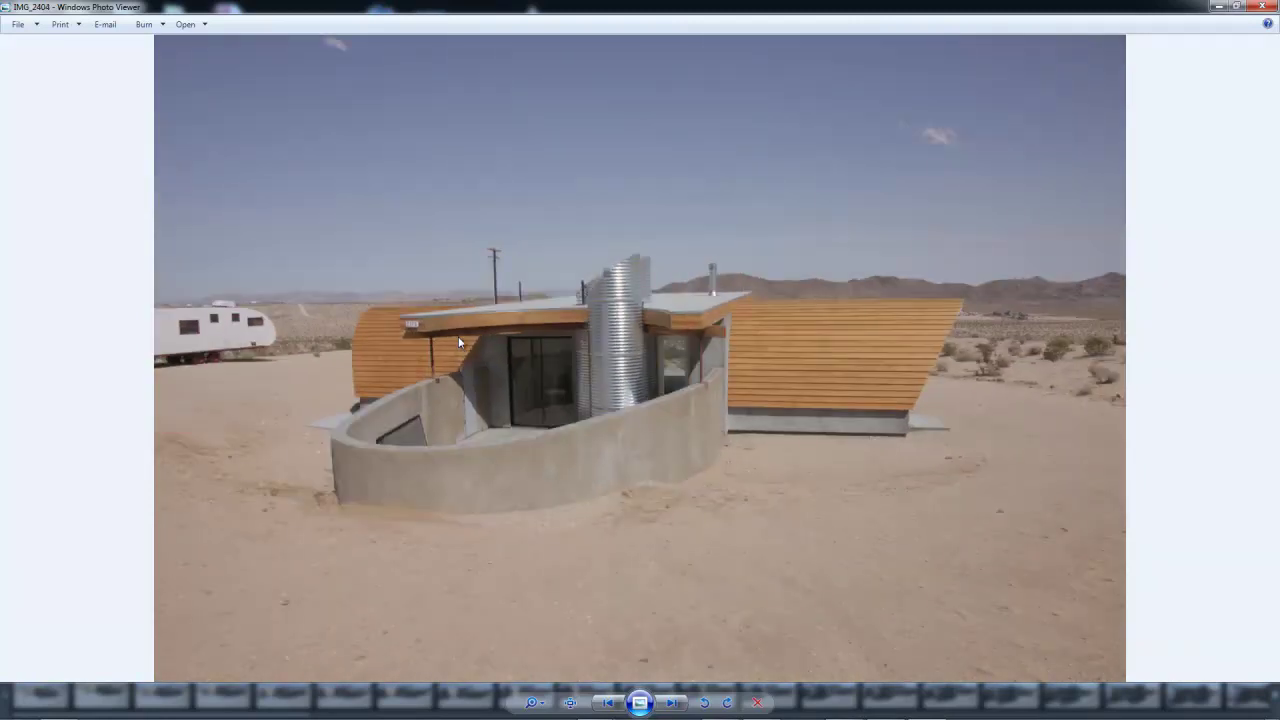
{"action": "key", "text": "Right"}
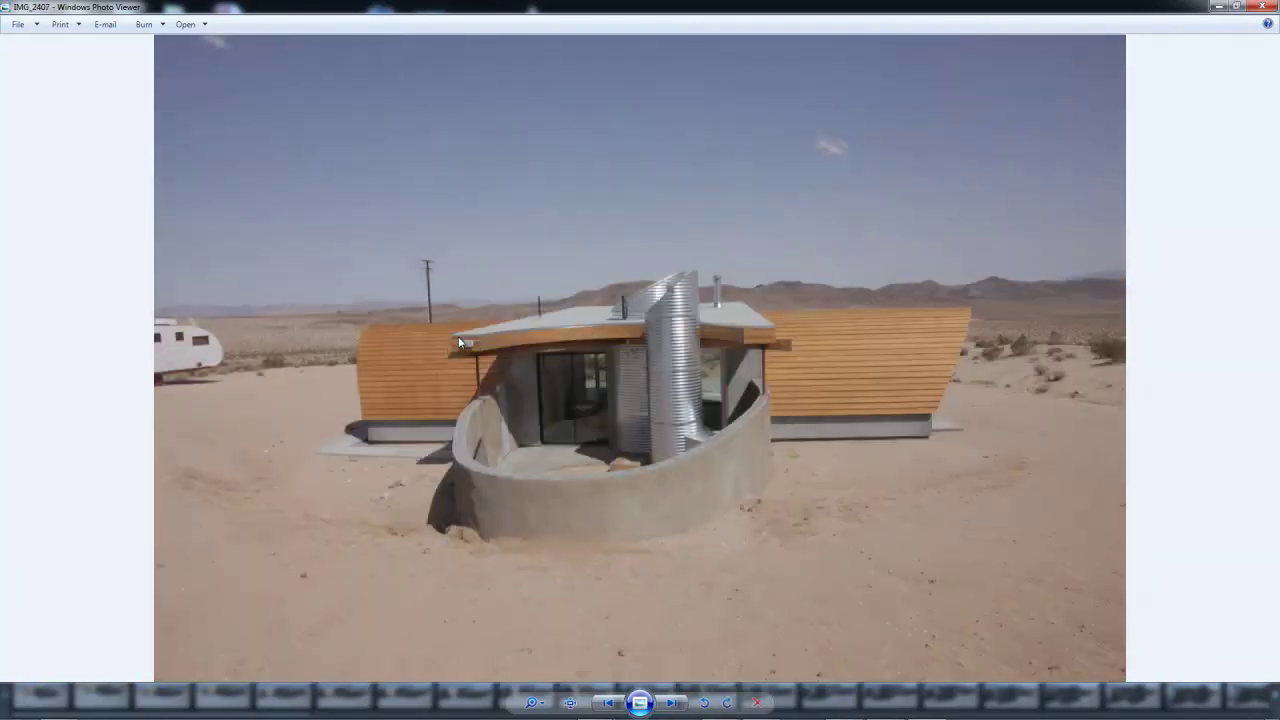
Bring the 123D Catch house mesh forward, orbit to a new angle and zoom in.
{"action": "left_click", "coordinate": [1218, 7]}
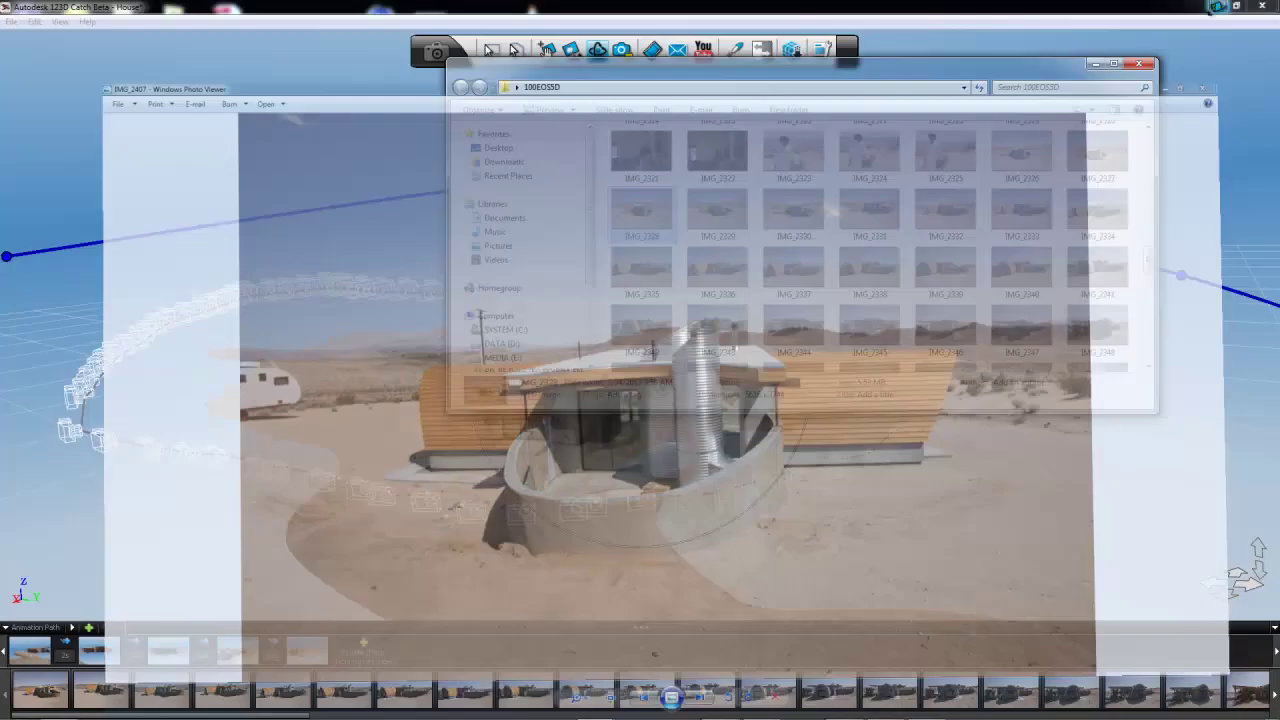
{"action": "left_click", "coordinate": [720, 568]}
{"action": "left_click_drag", "start_coordinate": [548, 332], "coordinate": [580, 75]}
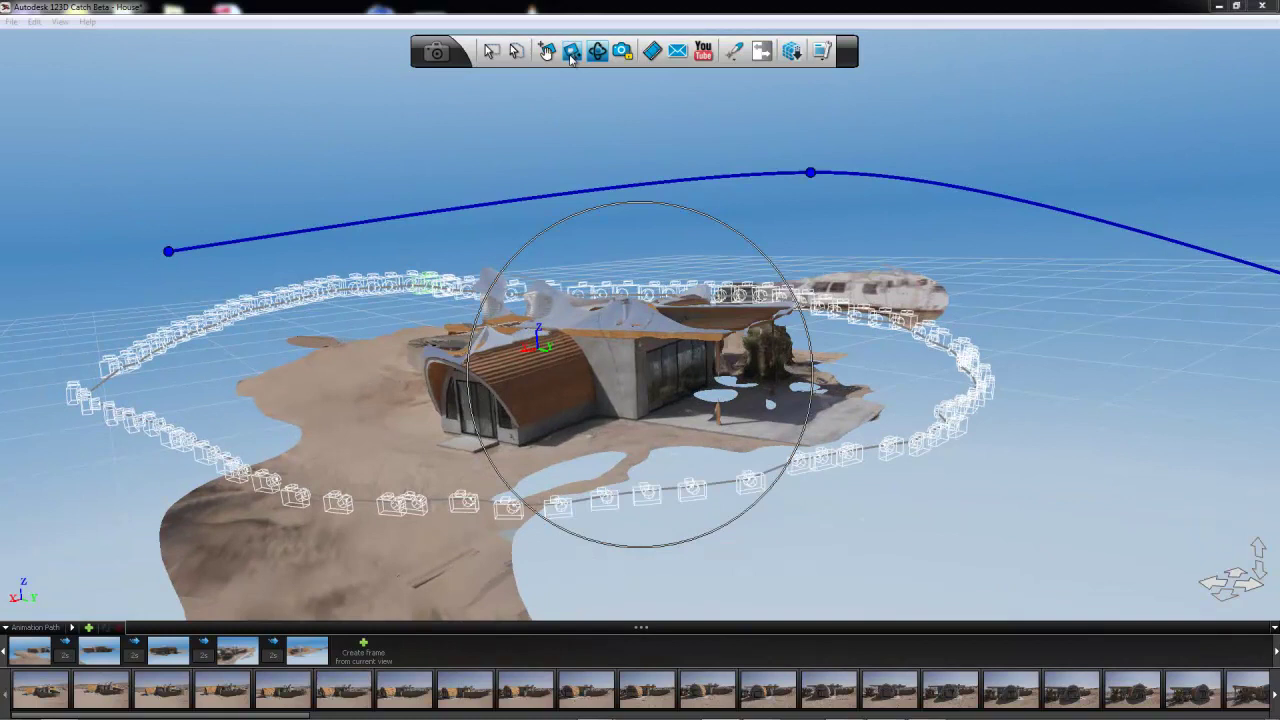
{"action": "left_click", "coordinate": [572, 50]}
{"action": "scroll", "coordinate": [640, 440], "scroll_direction": "up", "scroll_amount": 2}
{"action": "left_click_drag", "start_coordinate": [640, 440], "coordinate": [651, 73]}
{"action": "left_click", "coordinate": [597, 52]}
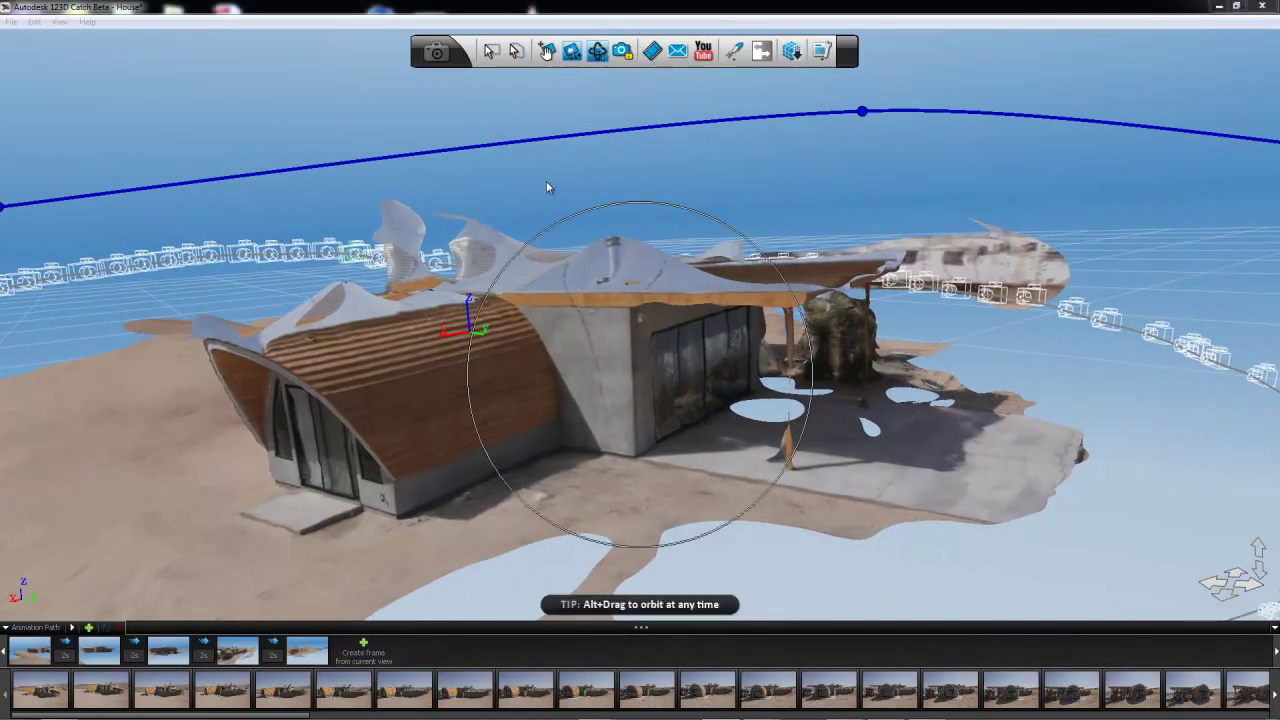
{"action": "left_click_drag", "start_coordinate": [454, 451], "coordinate": [334, 438]}
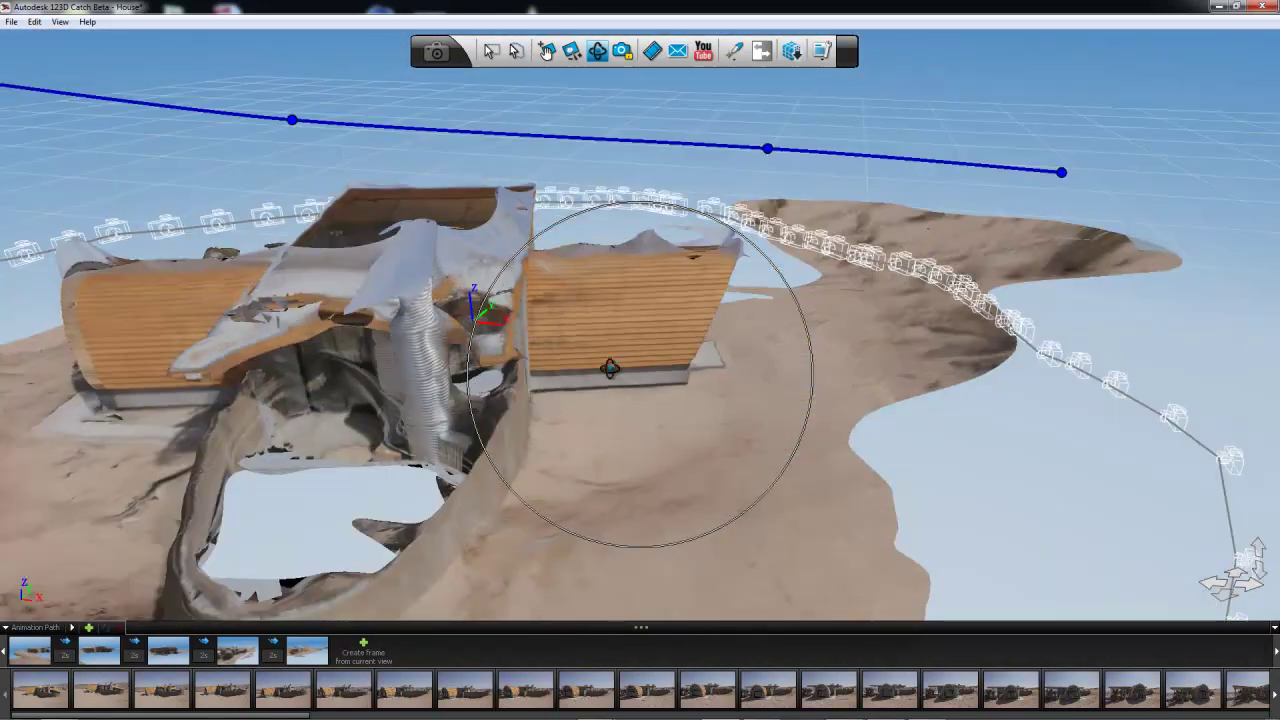
Tilt to look down on the house, return to an oblique view, and zoom out.
{"action": "left_click_drag", "start_coordinate": [610, 368], "coordinate": [690, 400]}
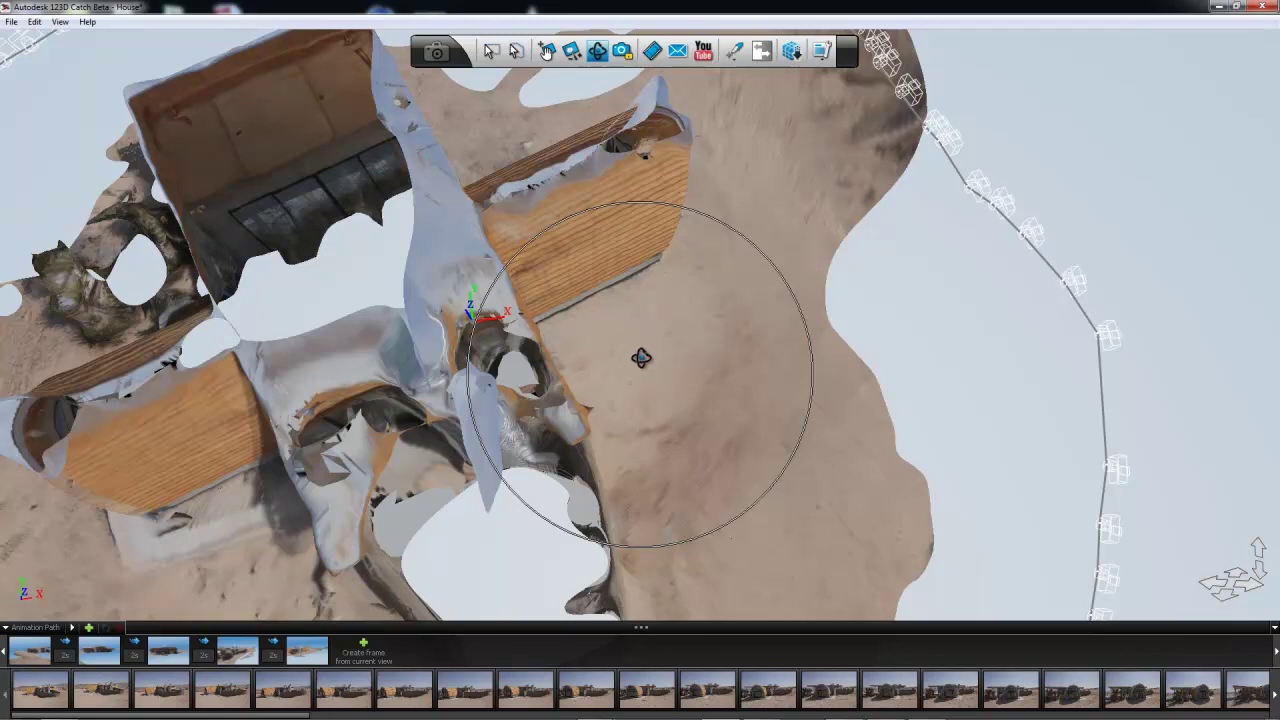
{"action": "left_click_drag", "start_coordinate": [592, 336], "coordinate": [585, 394]}
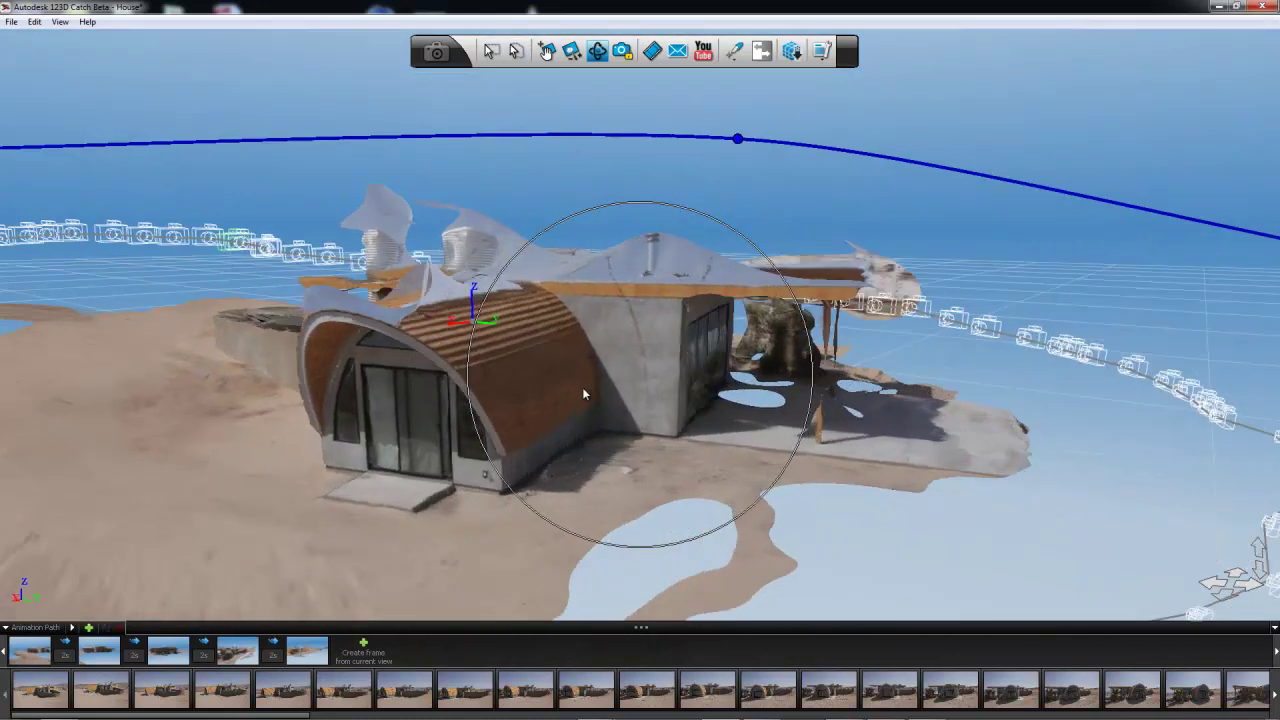
{"action": "scroll", "coordinate": [585, 394], "scroll_direction": "down", "scroll_amount": 3}
{"action": "left_click", "coordinate": [572, 51]}
{"action": "scroll", "coordinate": [640, 325], "scroll_direction": "down", "scroll_amount": 2}
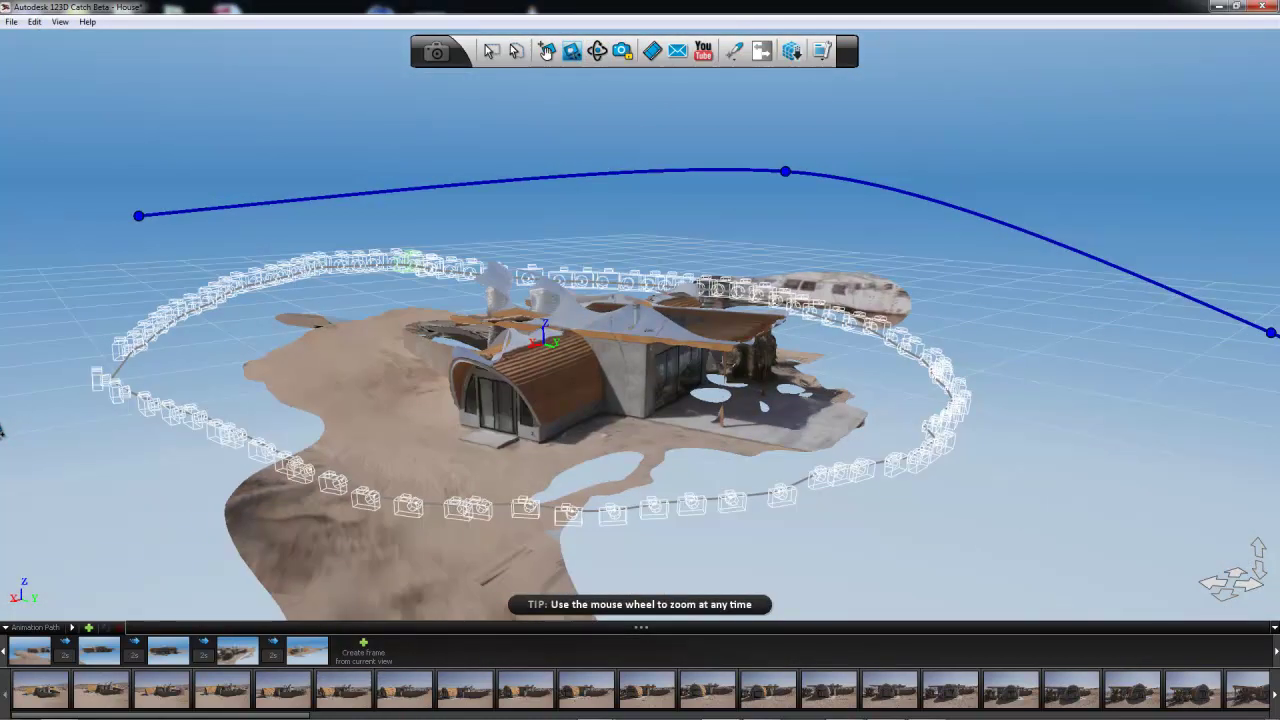
{"action": "scroll", "coordinate": [640, 400], "scroll_direction": "down", "scroll_amount": 2}
{"action": "scroll", "coordinate": [202, 427], "scroll_direction": "down", "scroll_amount": 3}
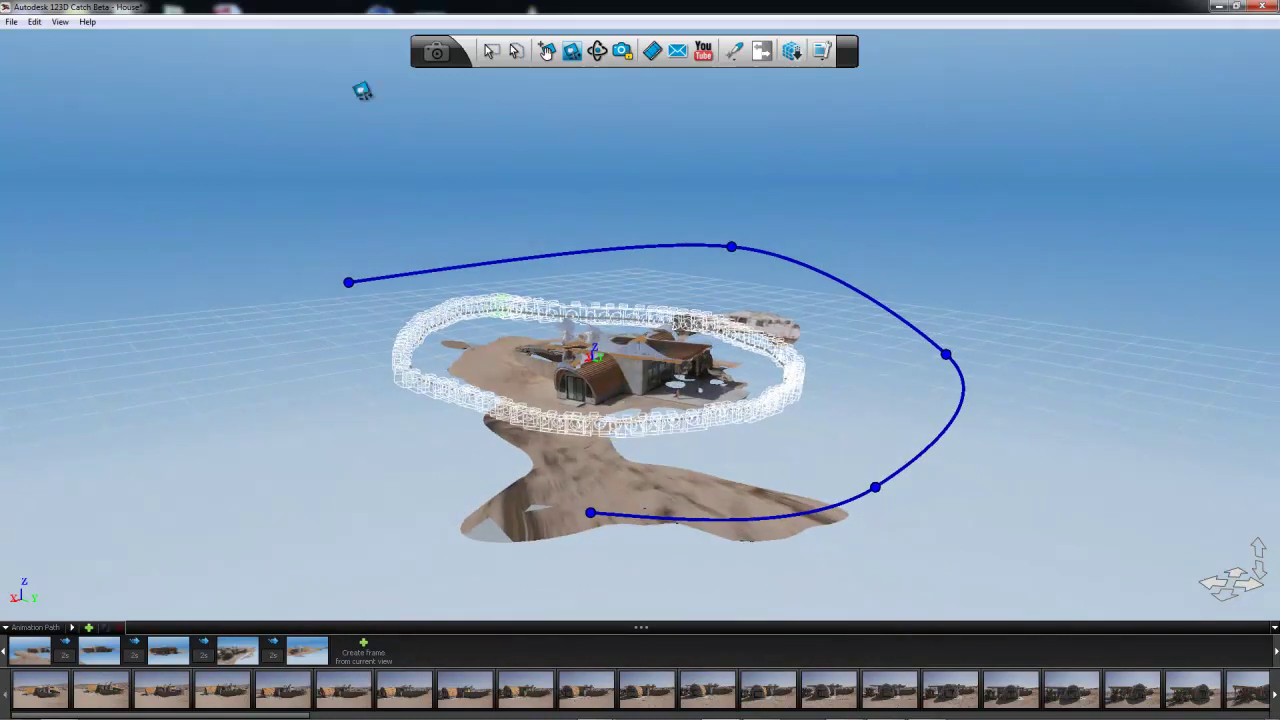
Orbit the scene to a low side view, zoom closer, and face the house's curved front.
{"action": "left_click", "coordinate": [598, 52]}
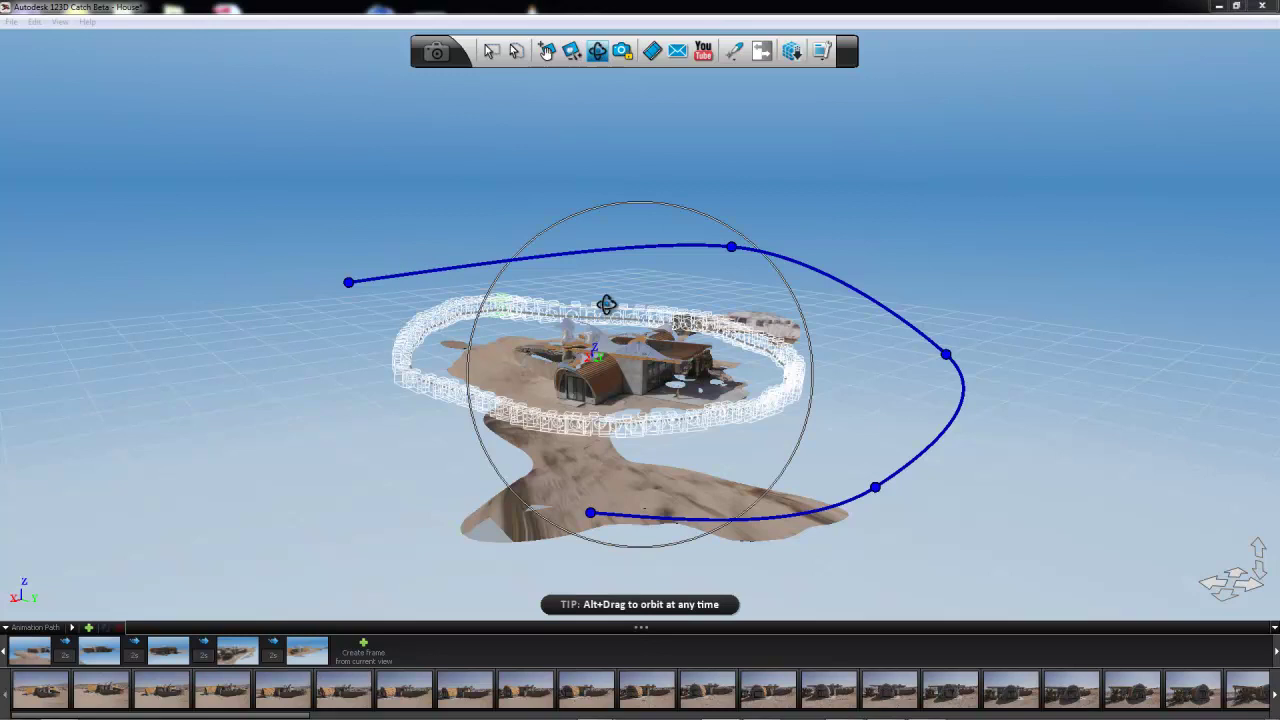
{"action": "left_click_drag", "start_coordinate": [676, 366], "coordinate": [400, 356]}
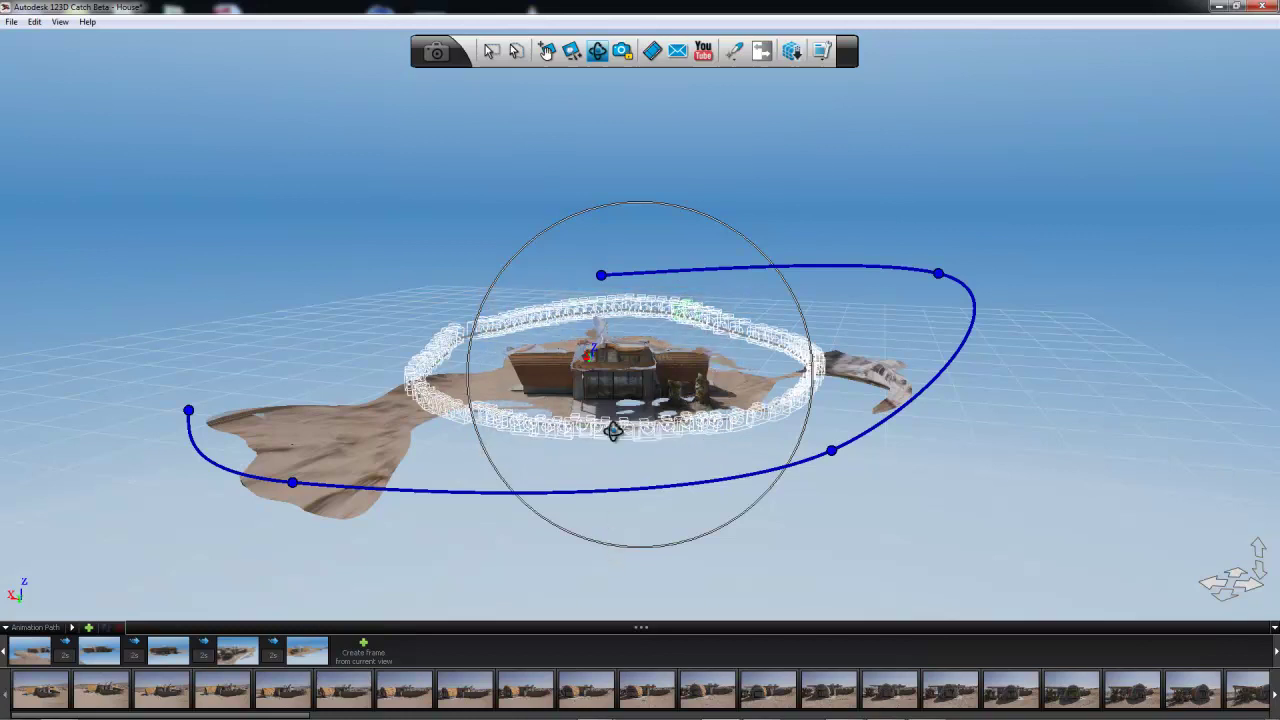
{"action": "left_click_drag", "start_coordinate": [613, 430], "coordinate": [586, 172]}
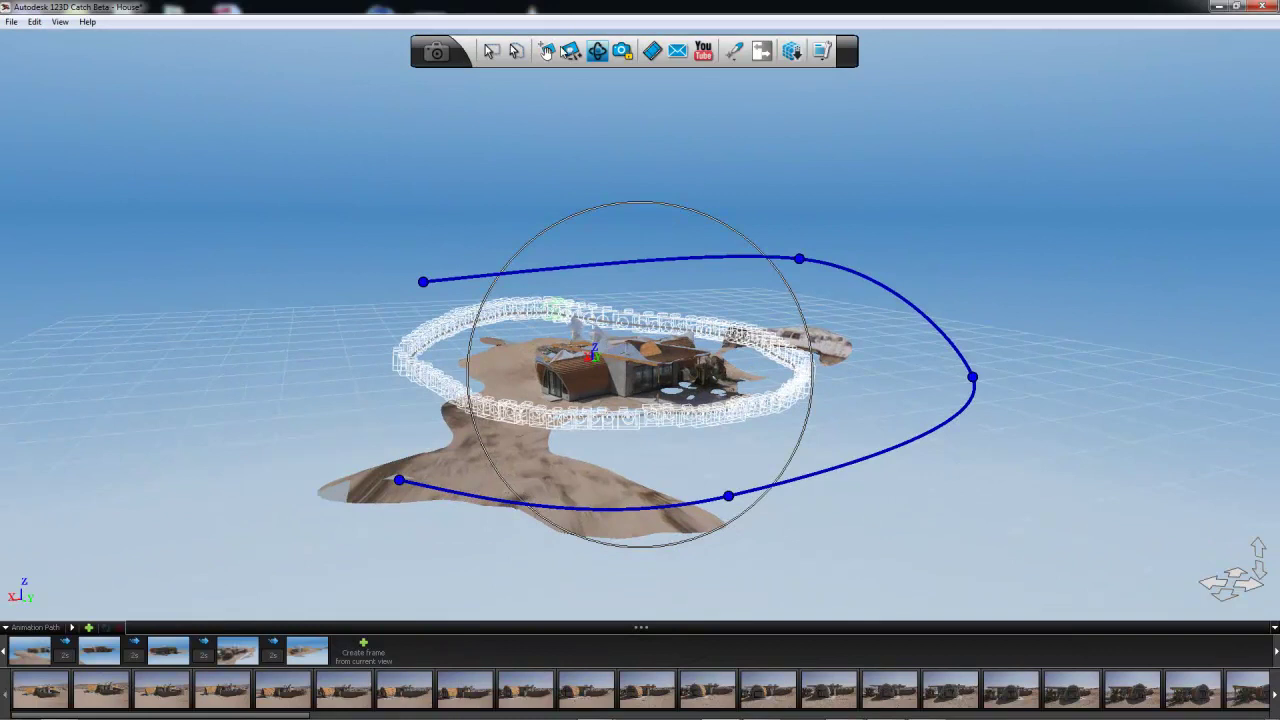
{"action": "left_click", "coordinate": [572, 51]}
{"action": "left_click_drag", "start_coordinate": [565, 268], "coordinate": [560, 200]}
{"action": "left_click", "coordinate": [597, 51]}
{"action": "left_click_drag", "start_coordinate": [600, 320], "coordinate": [844, 418]}
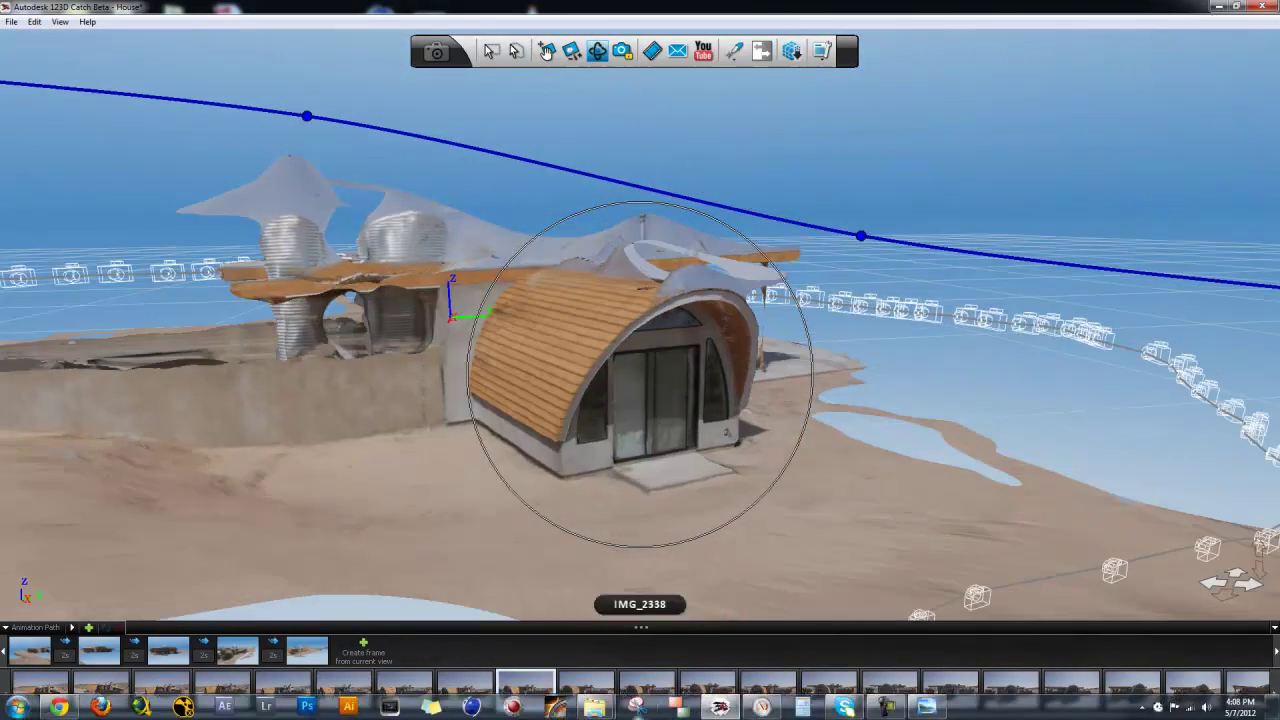
Close the House project saving House.3dp, relaunch 123D Catch, and choose Create a new Photo Scene.
{"action": "left_click", "coordinate": [1266, 6]}
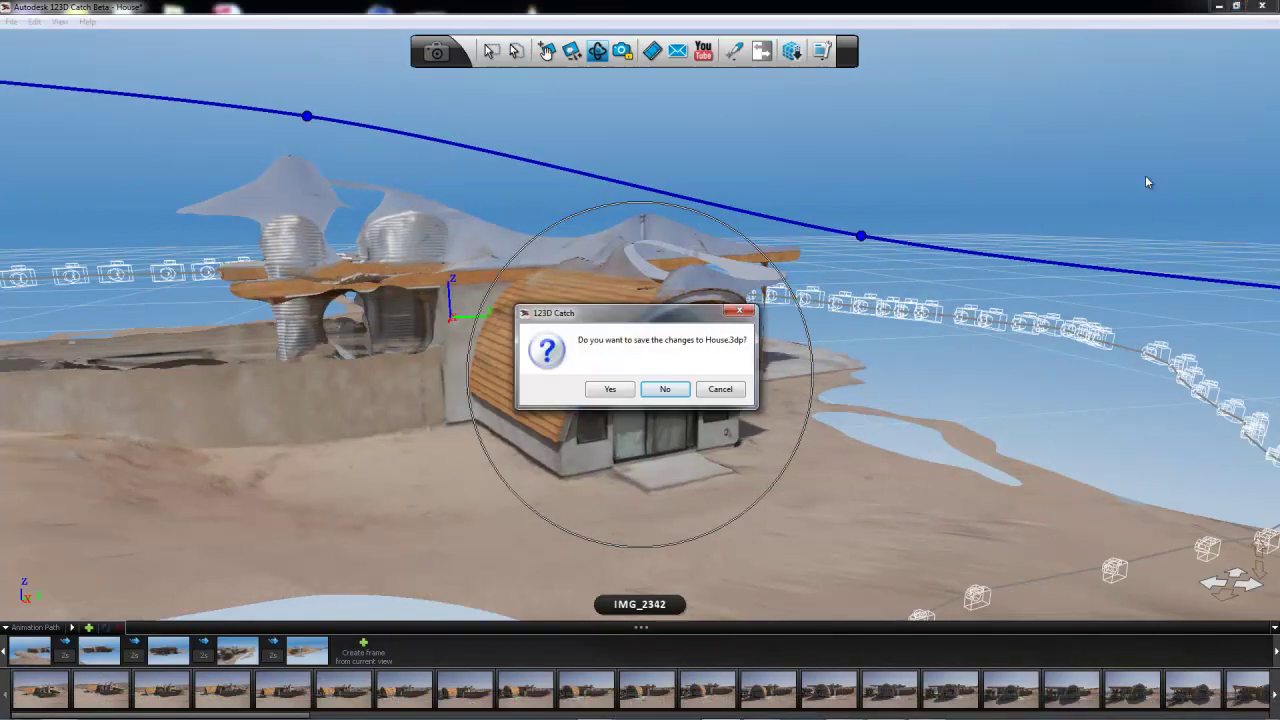
{"action": "left_click", "coordinate": [610, 389]}
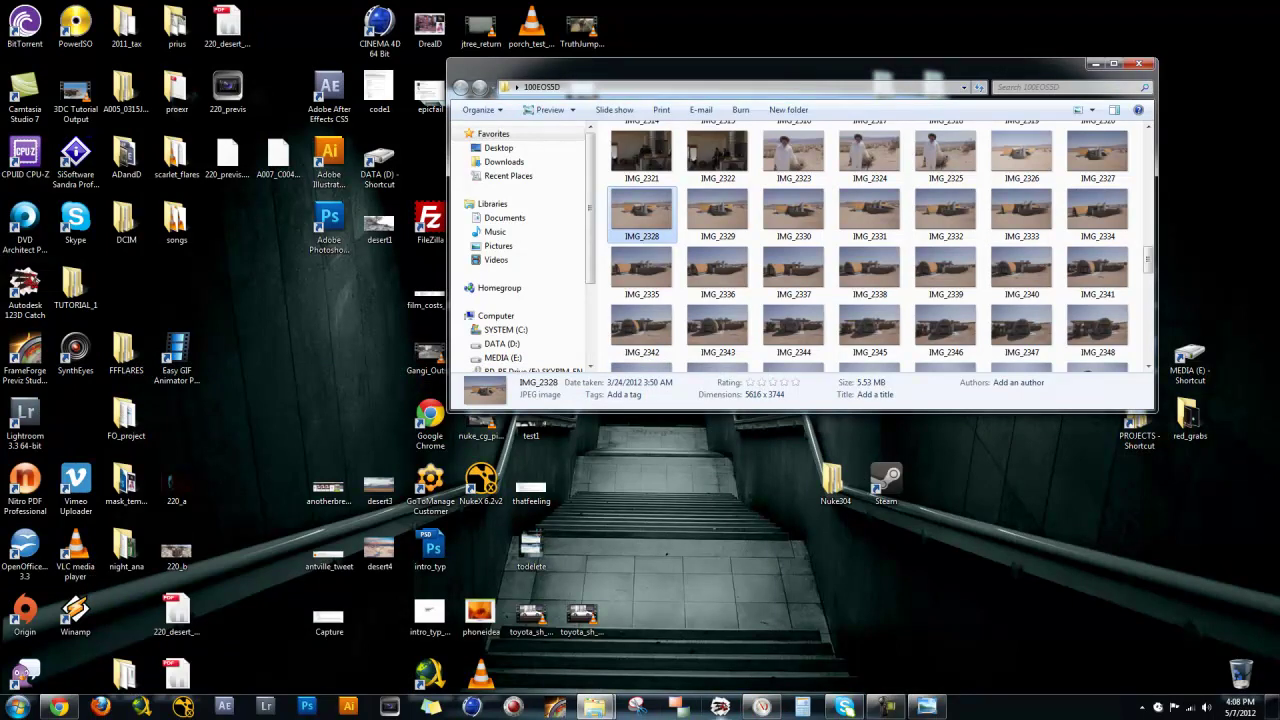
{"action": "left_click", "coordinate": [720, 707]}
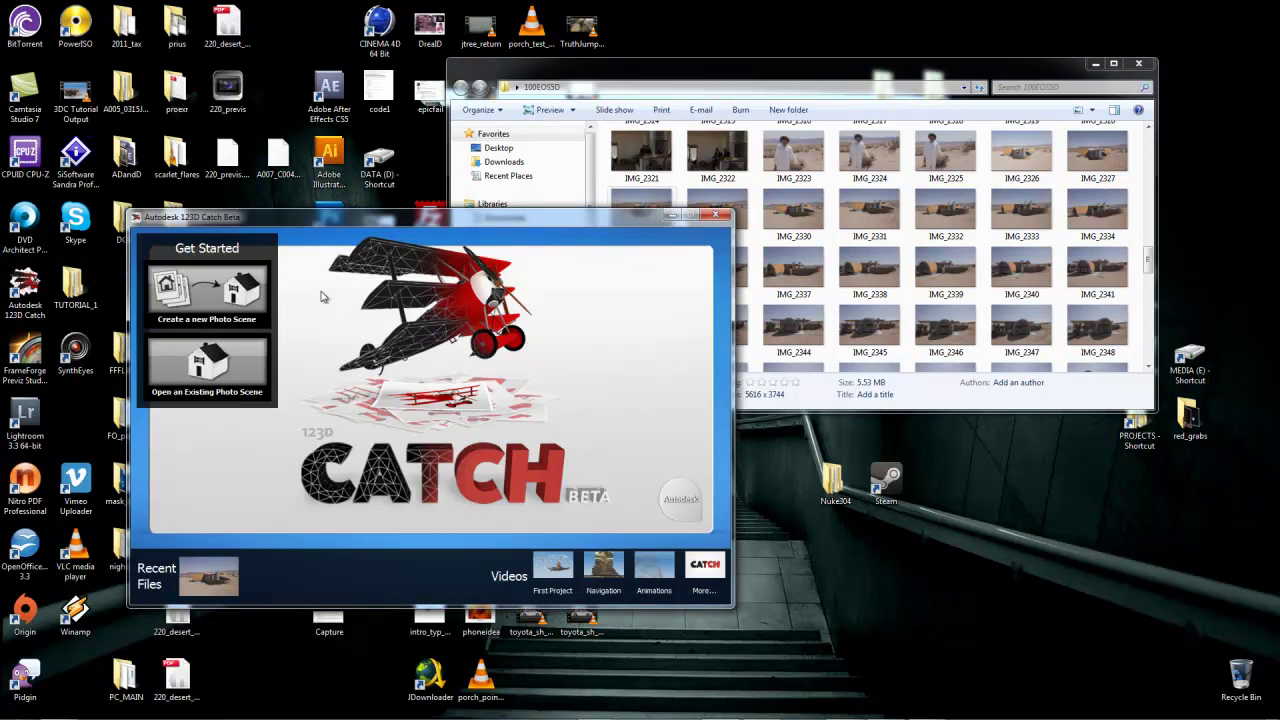
{"action": "left_click", "coordinate": [210, 285]}
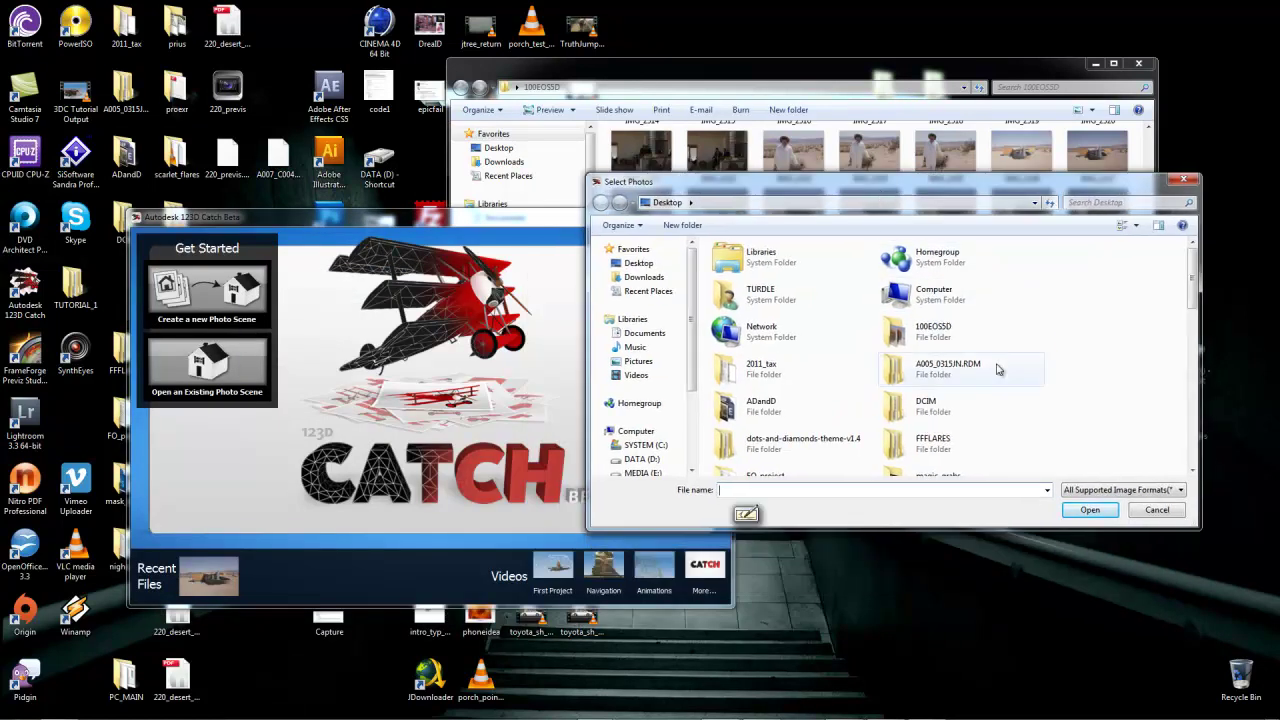
Open the 100EOS5D folder, select the photos from IMG_2328 through the last desert image, and add them.
{"action": "double_click", "coordinate": [932, 334]}
{"action": "left_click_drag", "start_coordinate": [1191, 266], "coordinate": [1187, 462]}
{"action": "left_click", "coordinate": [1135, 290]}
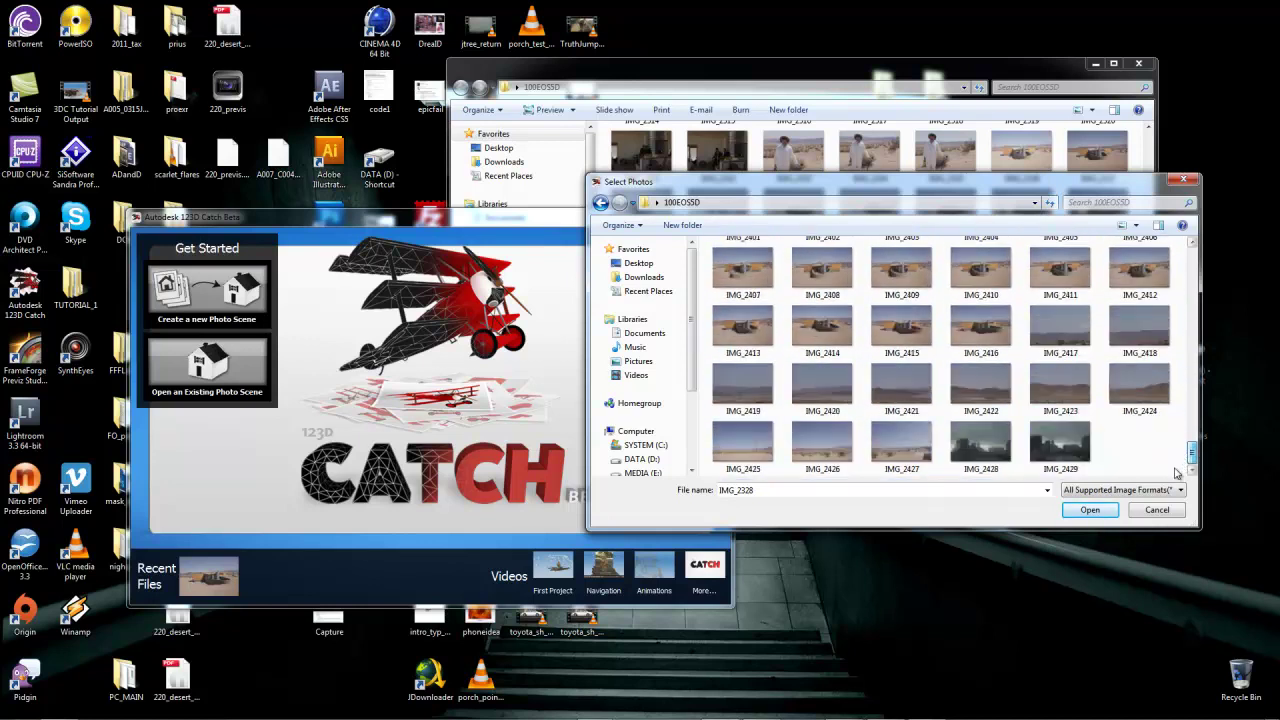
{"action": "left_click", "coordinate": [965, 322], "text": "shift"}
{"action": "left_click", "coordinate": [1090, 510]}
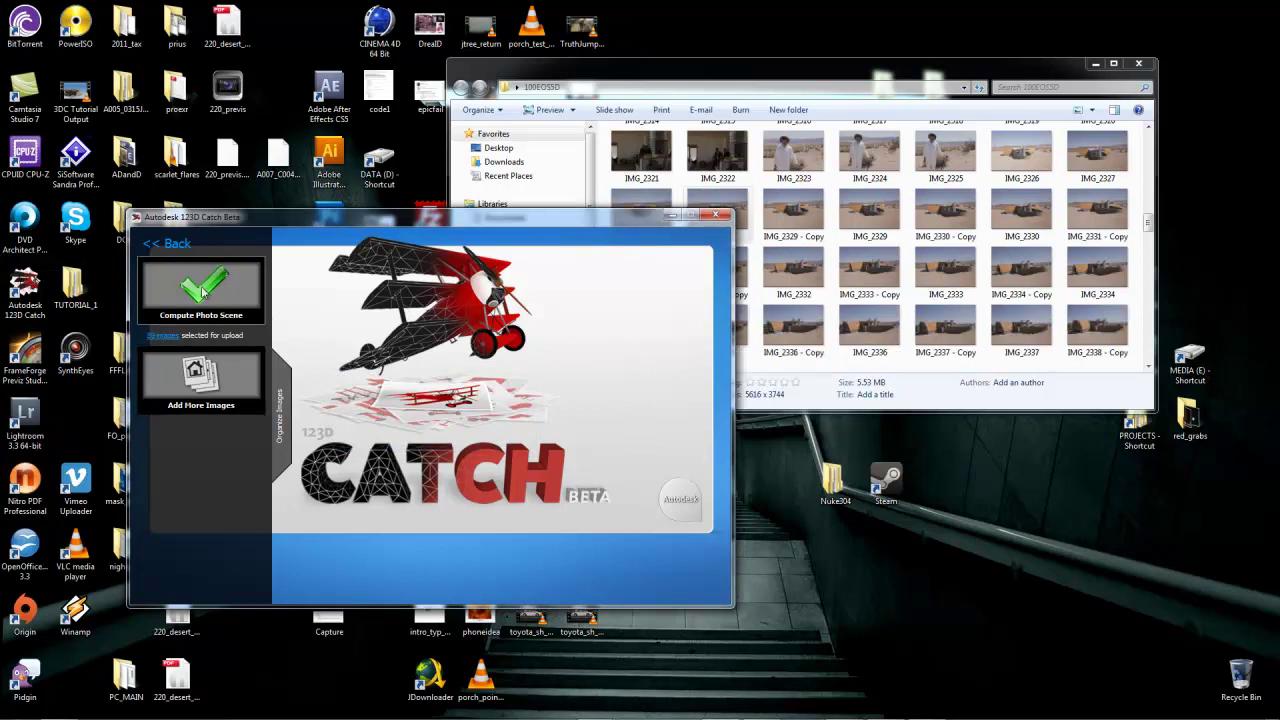
Compute the photo scene with the E-mail field cleared, choosing Wait.
{"action": "left_click", "coordinate": [238, 323]}
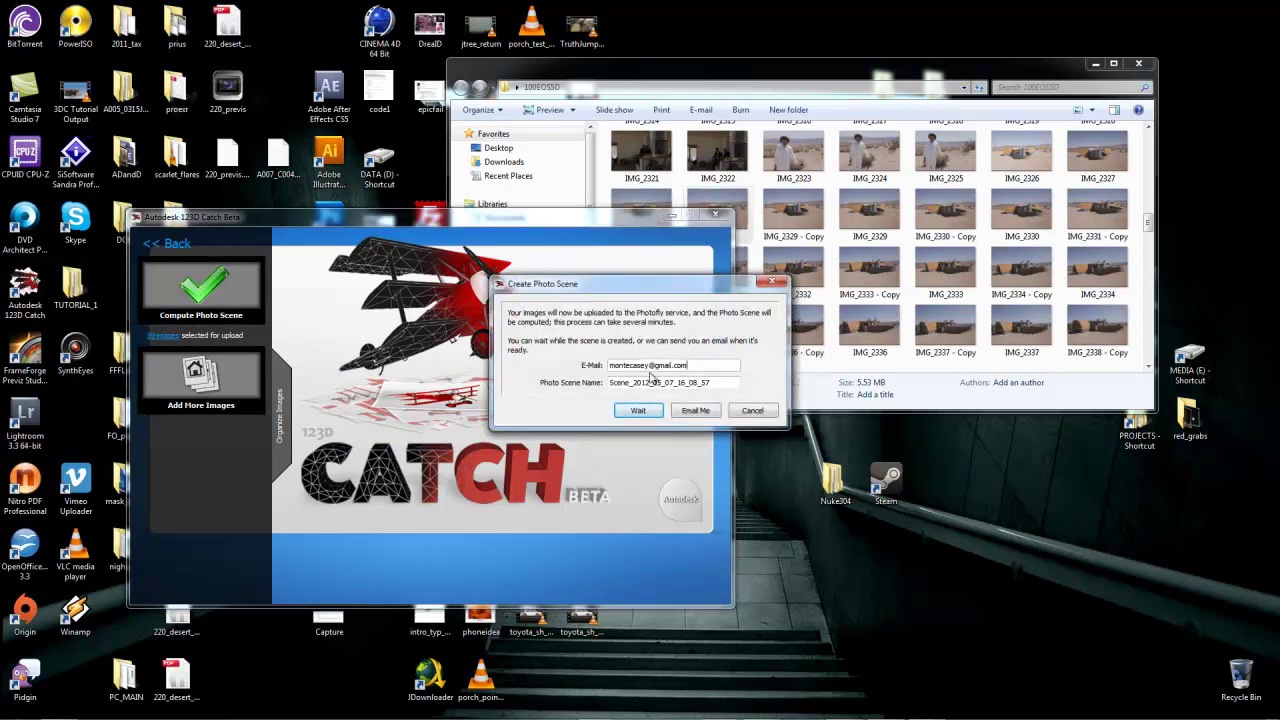
{"action": "left_click_drag", "start_coordinate": [690, 365], "coordinate": [636, 368]}
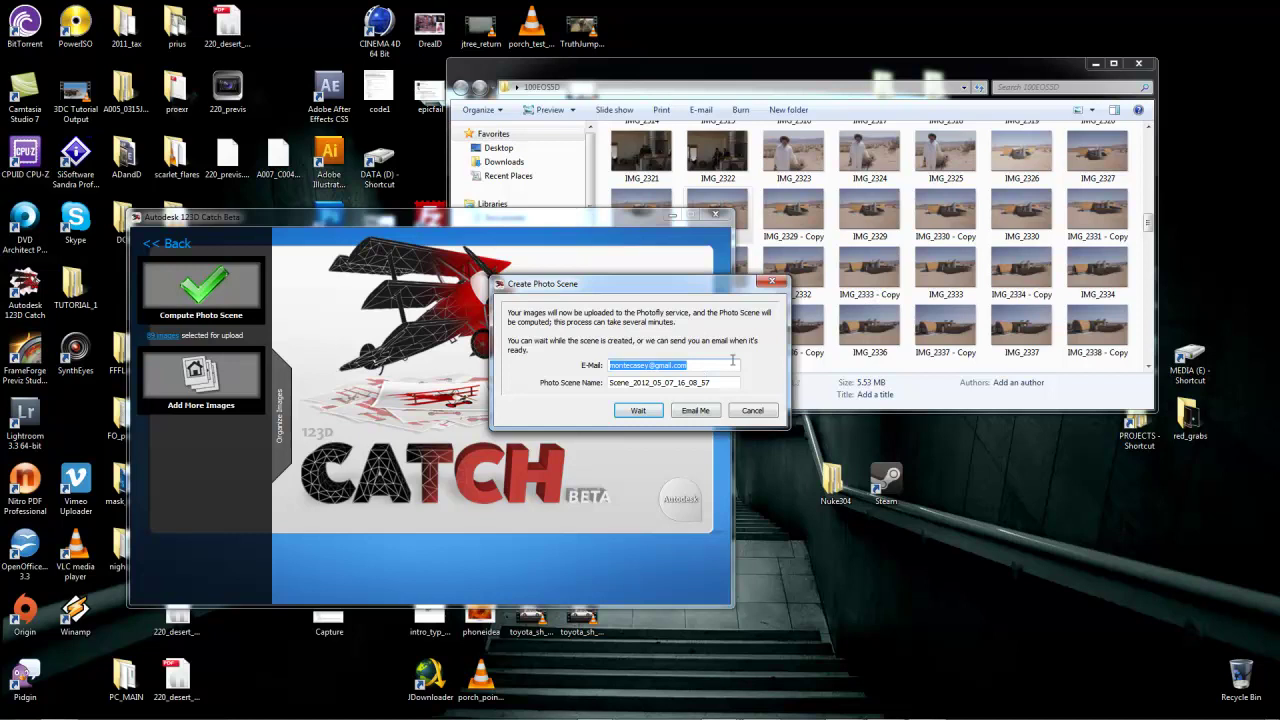
{"action": "key", "text": "BackSpace"}
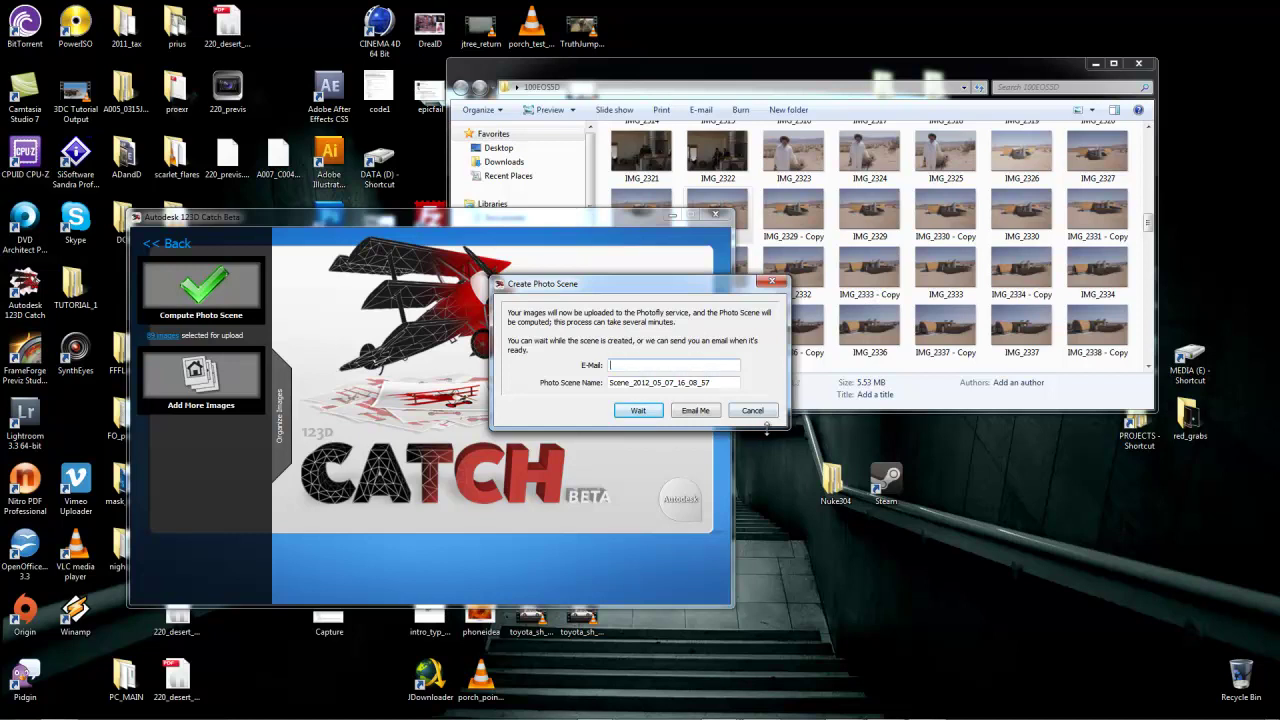
{"action": "left_click", "coordinate": [635, 411]}
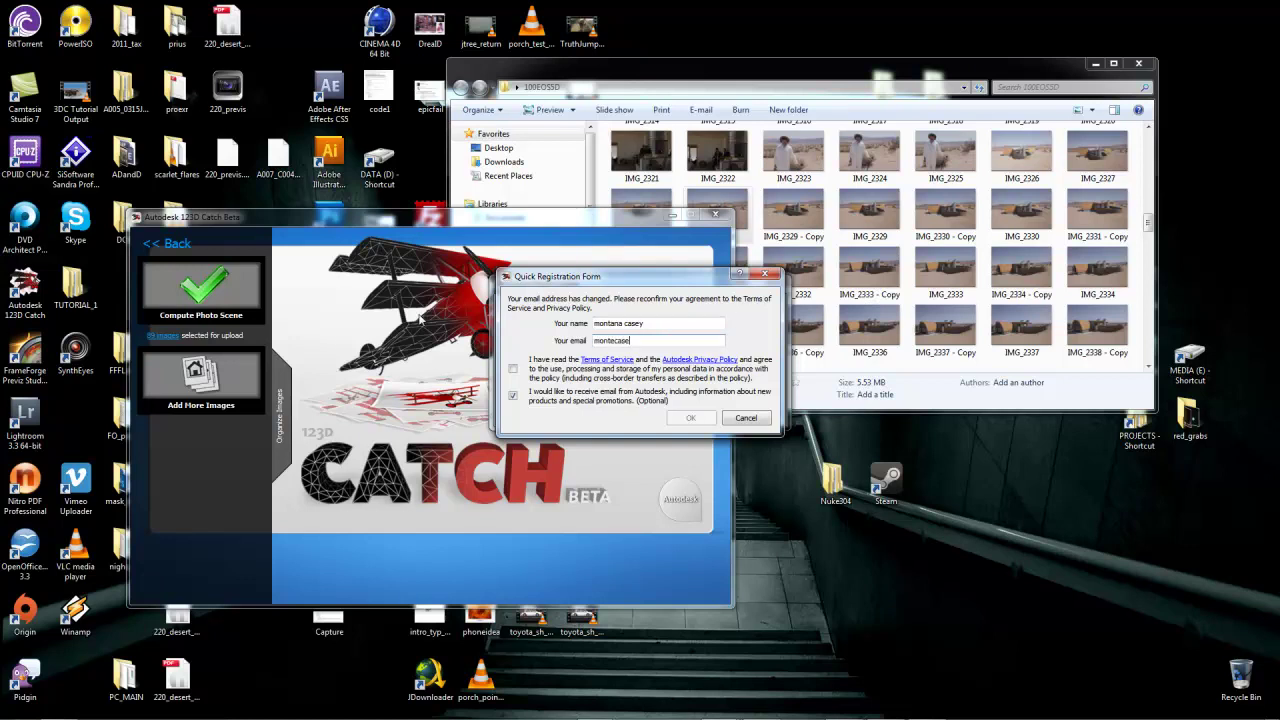
Cancel the Quick Registration Form, then compute the photo scene again and choose Wait.
{"action": "left_click", "coordinate": [748, 420]}
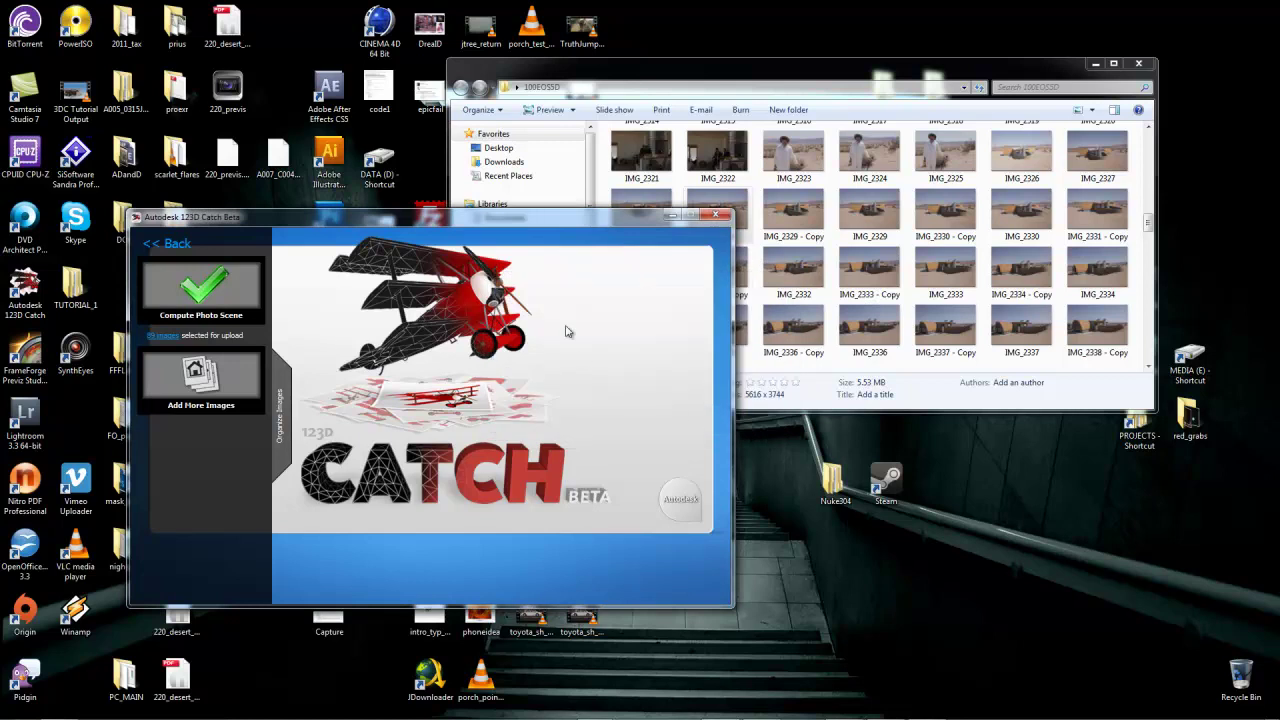
{"action": "left_click", "coordinate": [220, 316]}
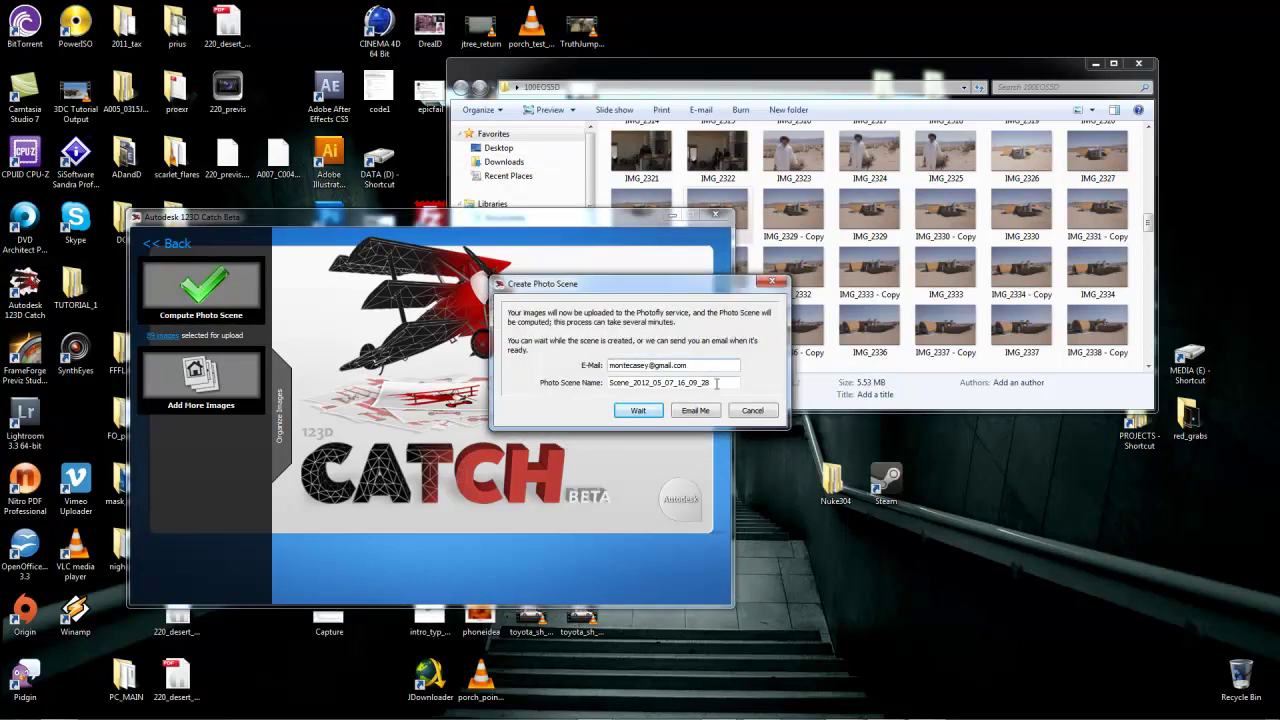
{"action": "left_click", "coordinate": [634, 410]}
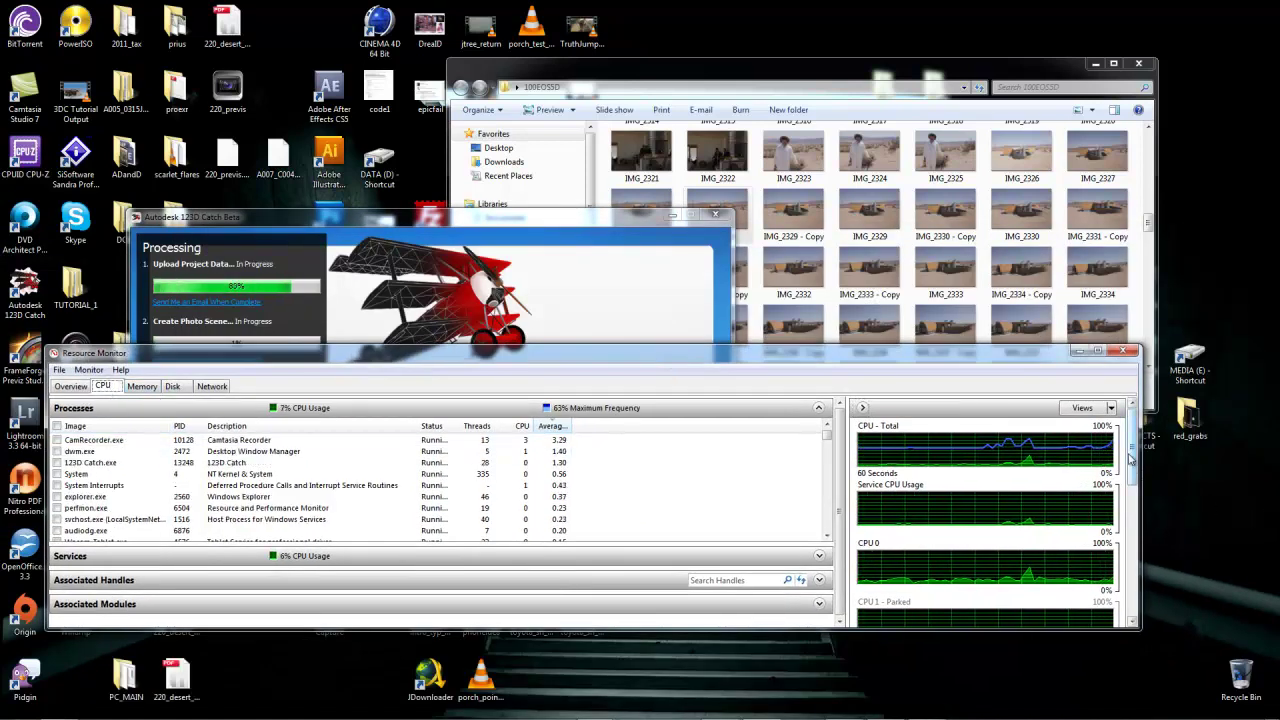
Maximize Resource Monitor, check CPU load for CamRecorder.exe, then minimize the monitor.
{"action": "scroll", "coordinate": [1119, 598], "scroll_direction": "down", "scroll_amount": 5}
{"action": "scroll", "coordinate": [1117, 590], "scroll_direction": "up", "scroll_amount": 5}
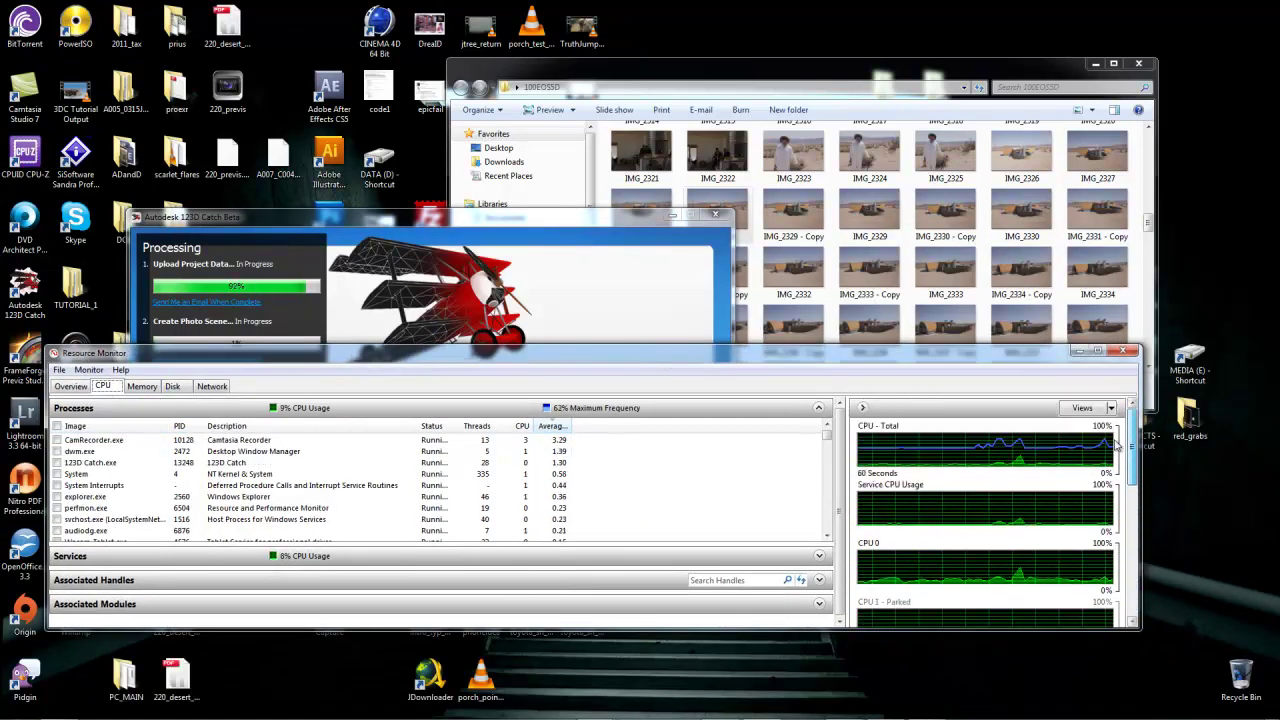
{"action": "left_click", "coordinate": [1097, 351]}
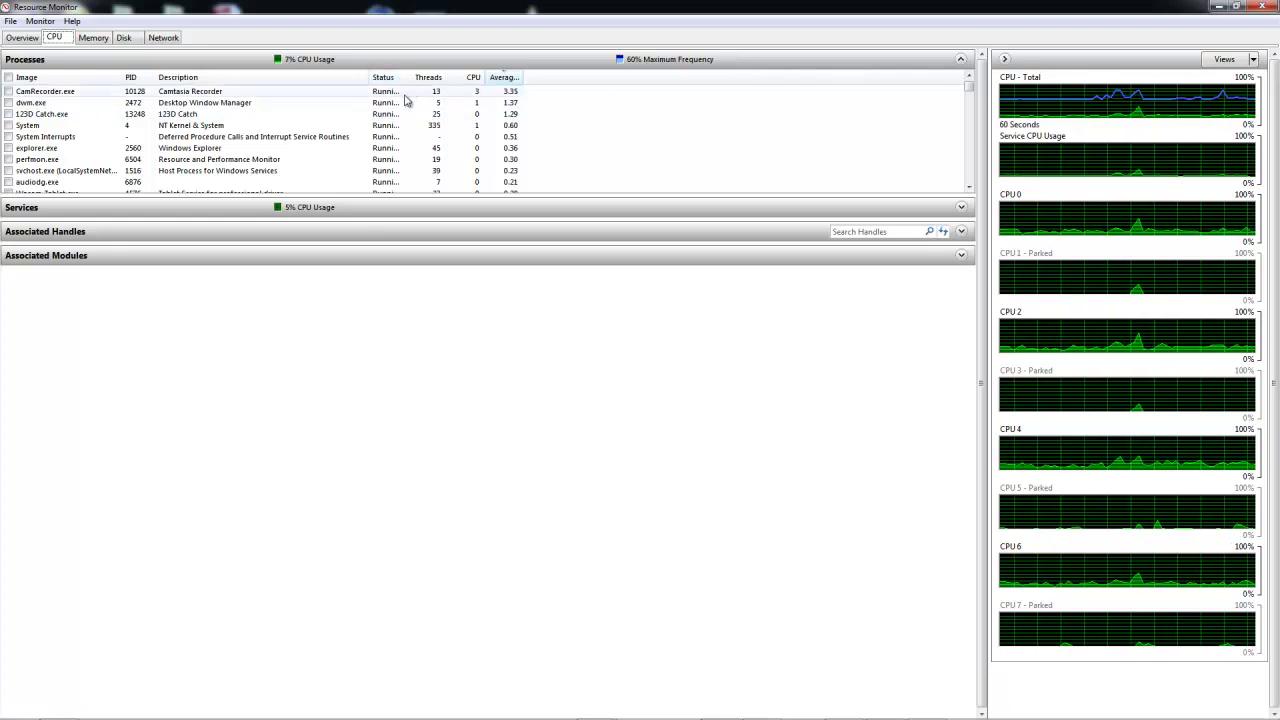
{"action": "left_click", "coordinate": [491, 91]}
{"action": "left_click", "coordinate": [1219, 6]}
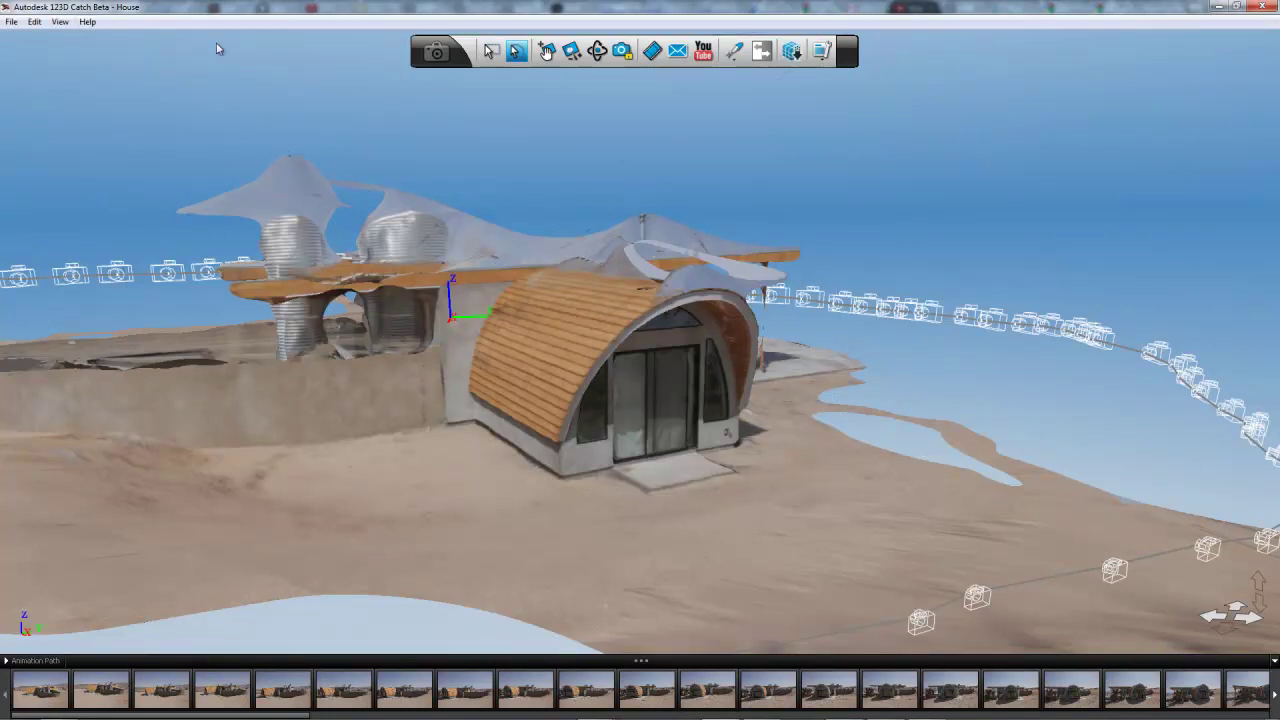
Show the camera animation path and orbit around to the house's patio side.
{"action": "left_click", "coordinate": [649, 55]}
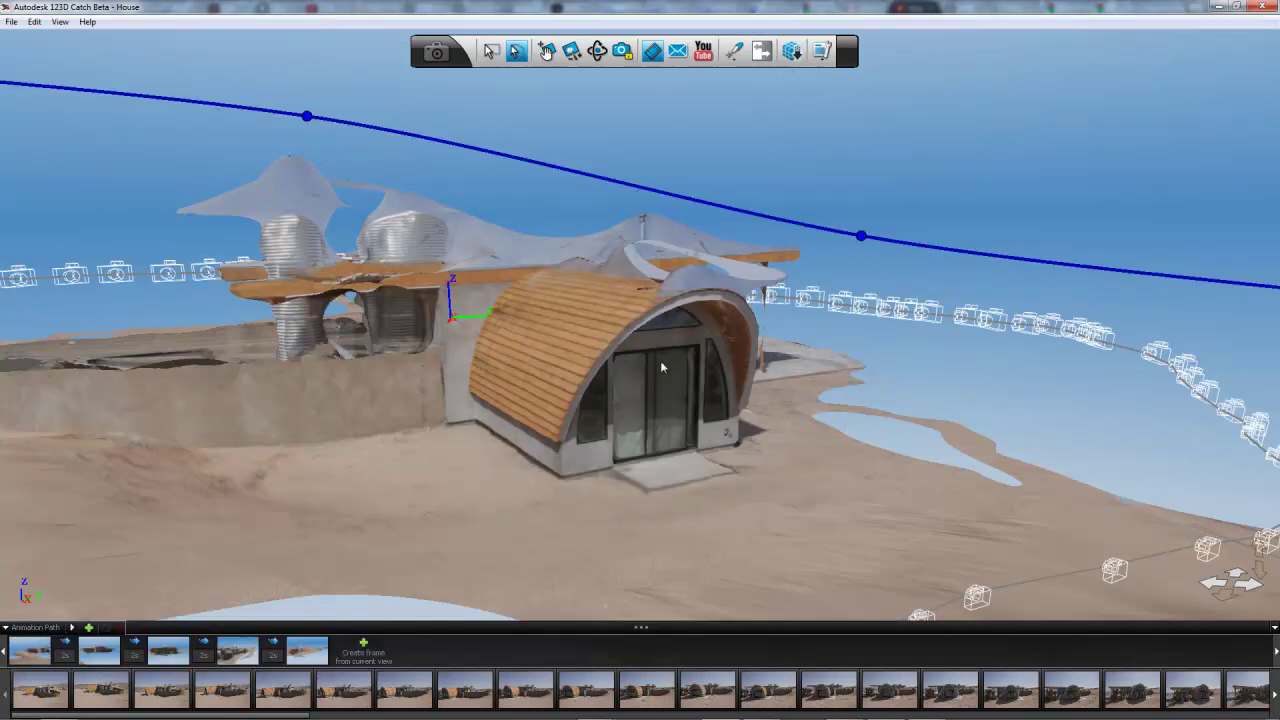
{"action": "left_click", "coordinate": [594, 52]}
{"action": "left_click_drag", "start_coordinate": [750, 420], "coordinate": [666, 276]}
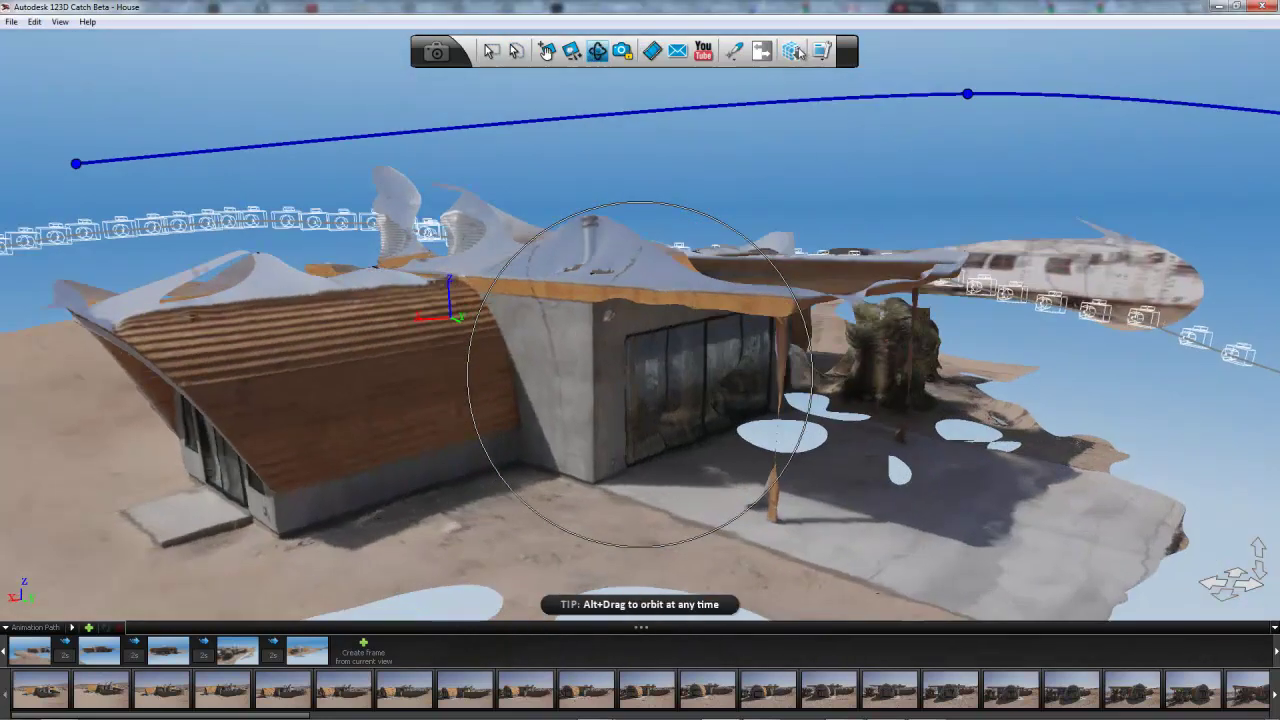
{"action": "left_click", "coordinate": [821, 51]}
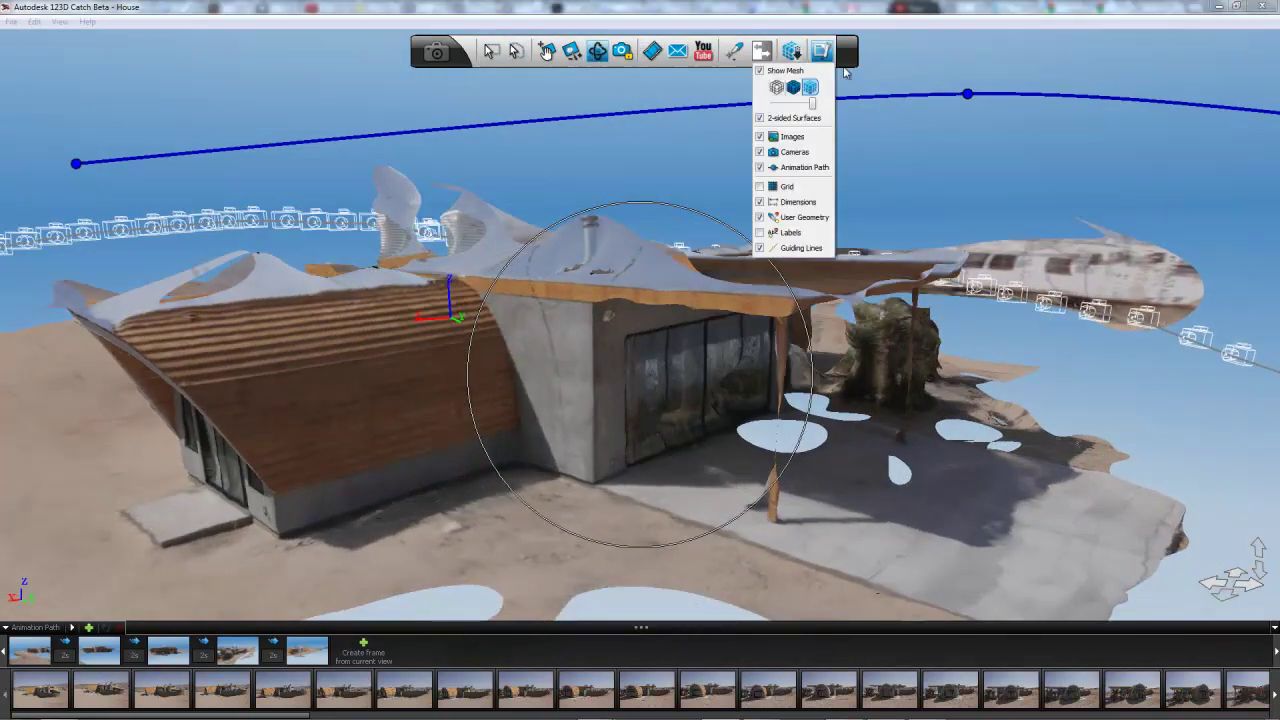
Display the house as a solid textured mesh with 2-sided Surfaces off, cameras shown and Grid on.
{"action": "left_click", "coordinate": [777, 88]}
{"action": "left_click_drag", "start_coordinate": [391, 346], "coordinate": [870, 12]}
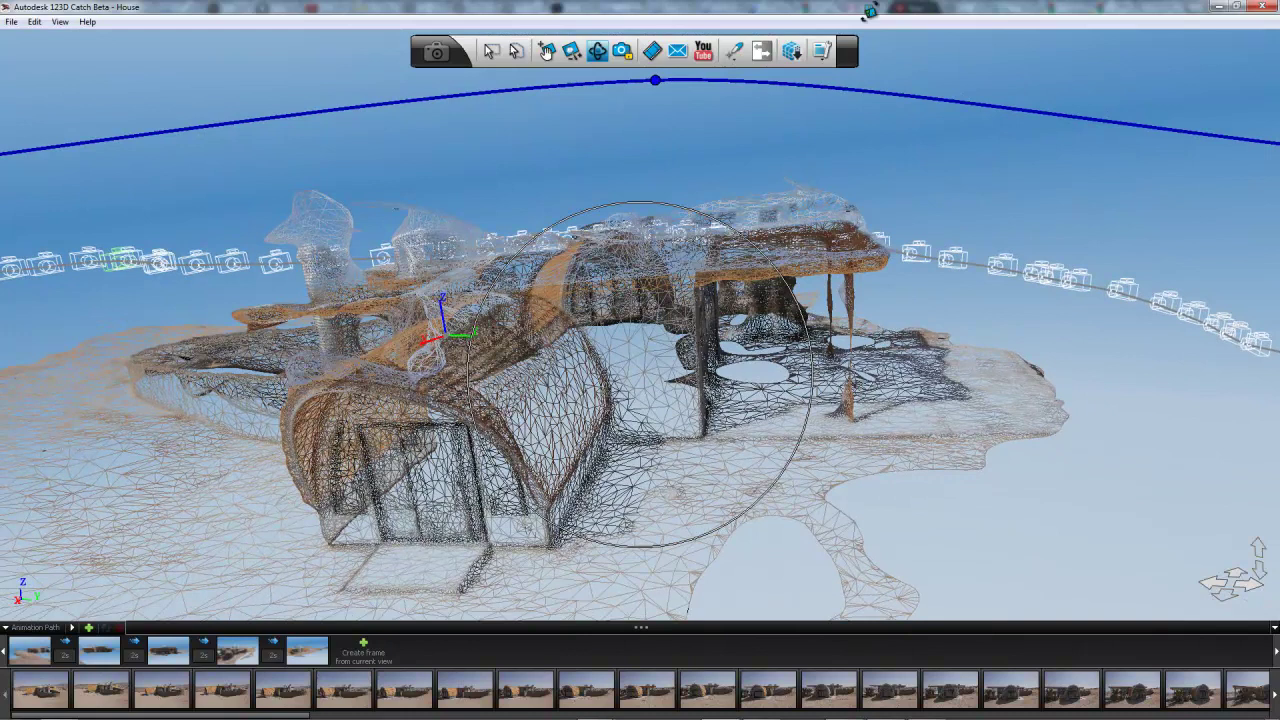
{"action": "left_click", "coordinate": [791, 51]}
{"action": "left_click", "coordinate": [792, 88]}
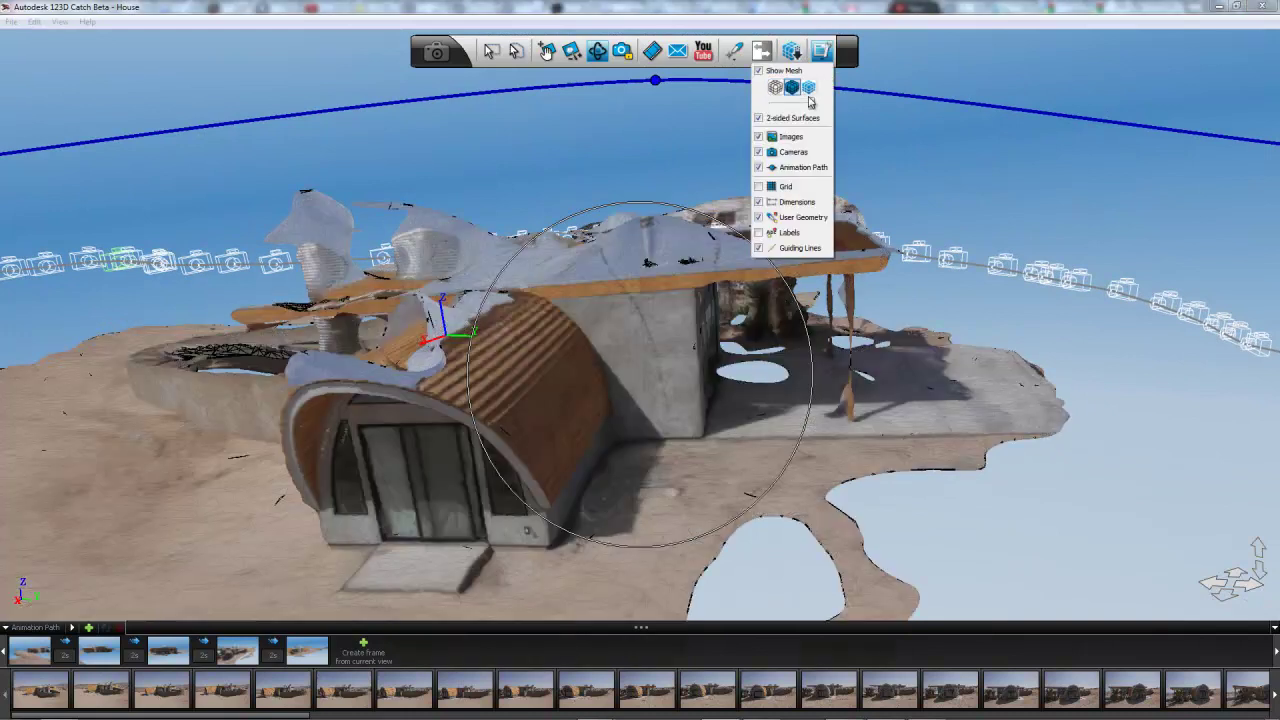
{"action": "left_click", "coordinate": [760, 118]}
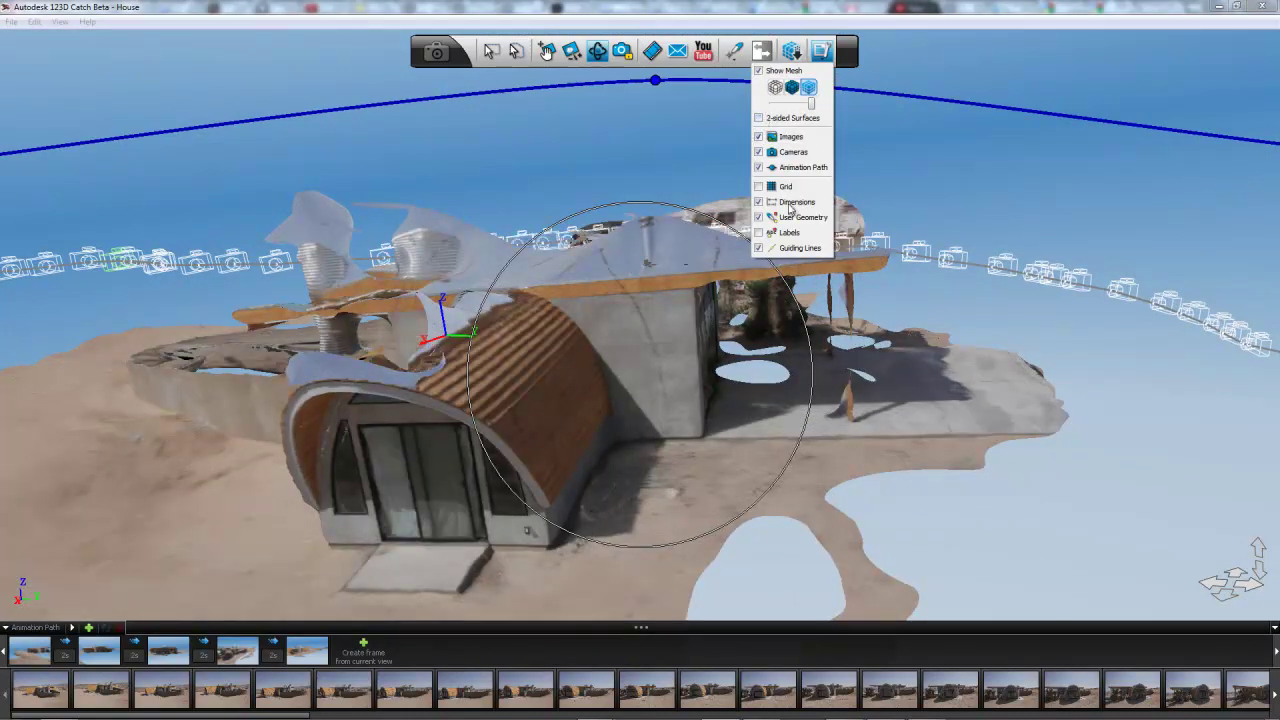
{"action": "left_click", "coordinate": [759, 152]}
{"action": "left_click", "coordinate": [759, 152]}
{"action": "left_click", "coordinate": [758, 187]}
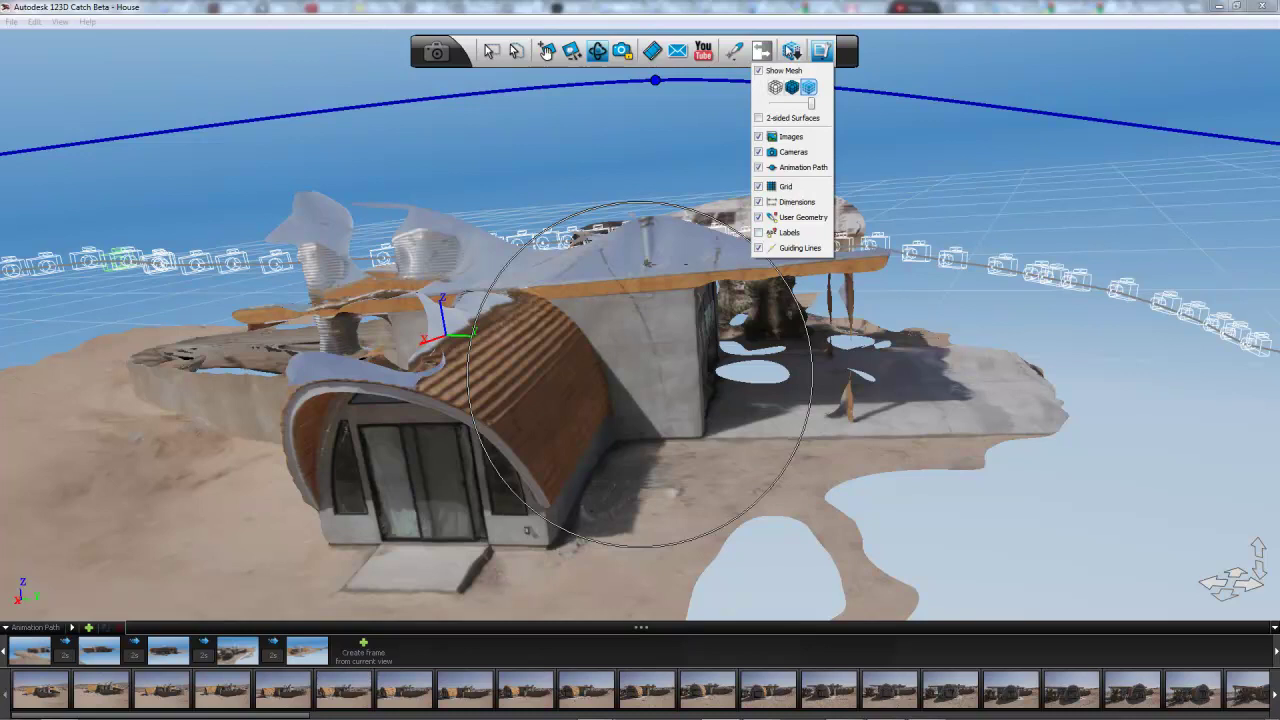
{"action": "left_click", "coordinate": [790, 51]}
{"action": "left_click", "coordinate": [820, 51]}
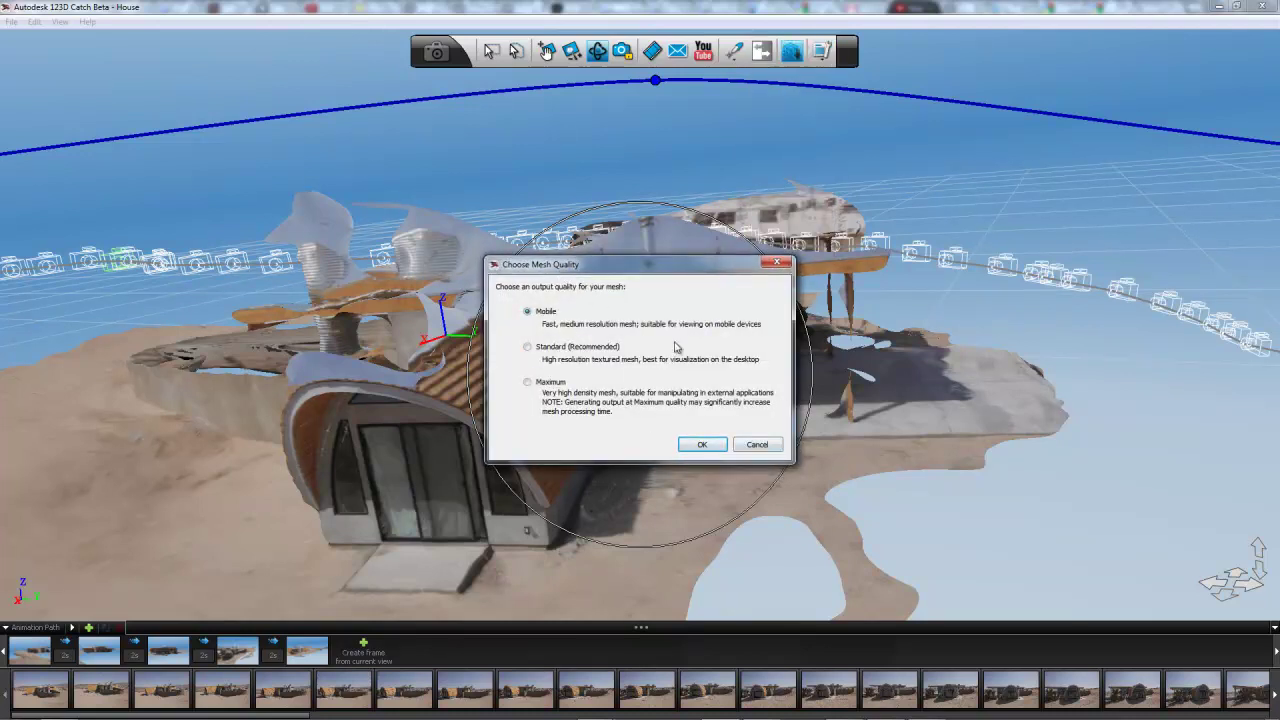
Reprocess the entire House scene at Maximum mesh quality and wait for it.
{"action": "left_click", "coordinate": [528, 382]}
{"action": "left_click", "coordinate": [711, 444]}
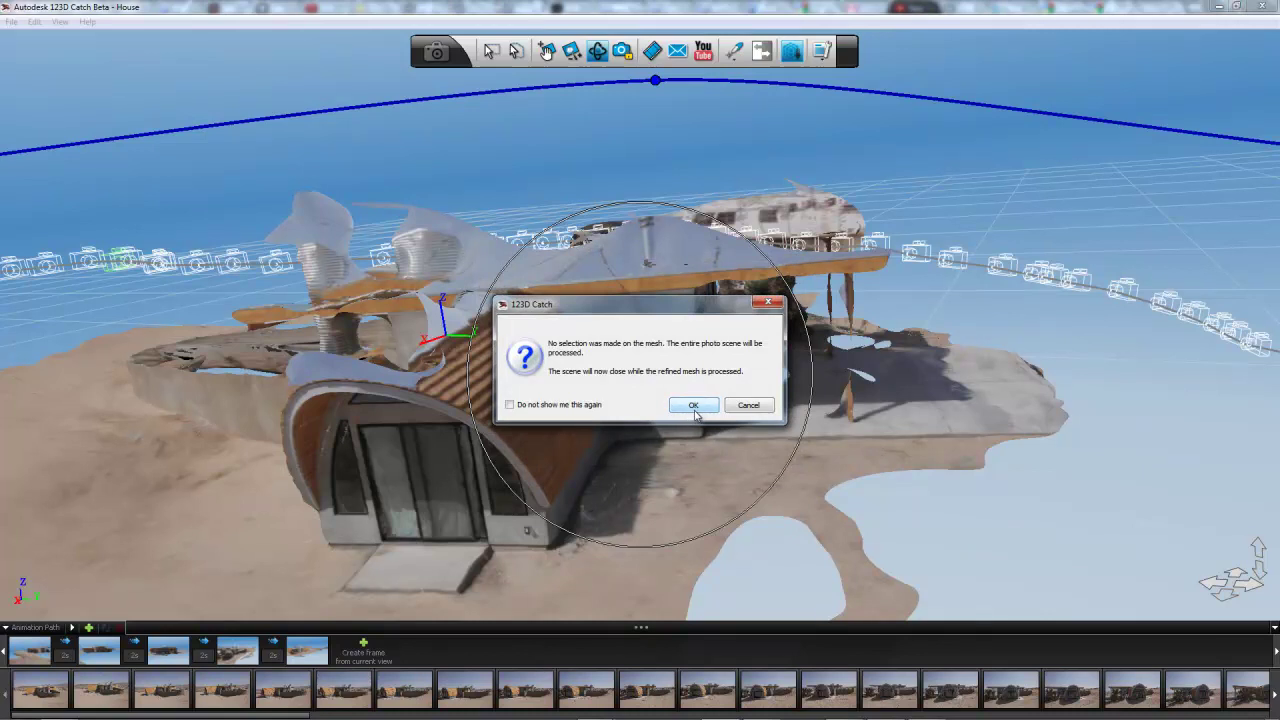
{"action": "left_click", "coordinate": [694, 406]}
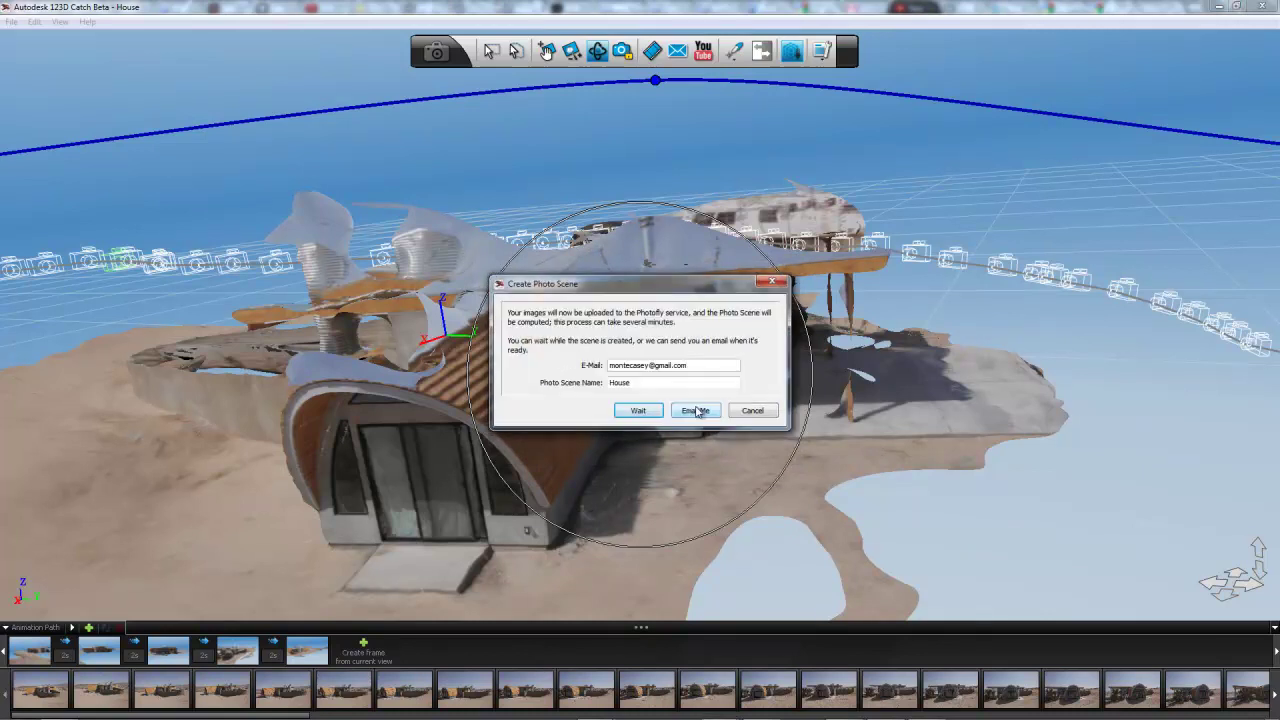
{"action": "left_click", "coordinate": [640, 411]}
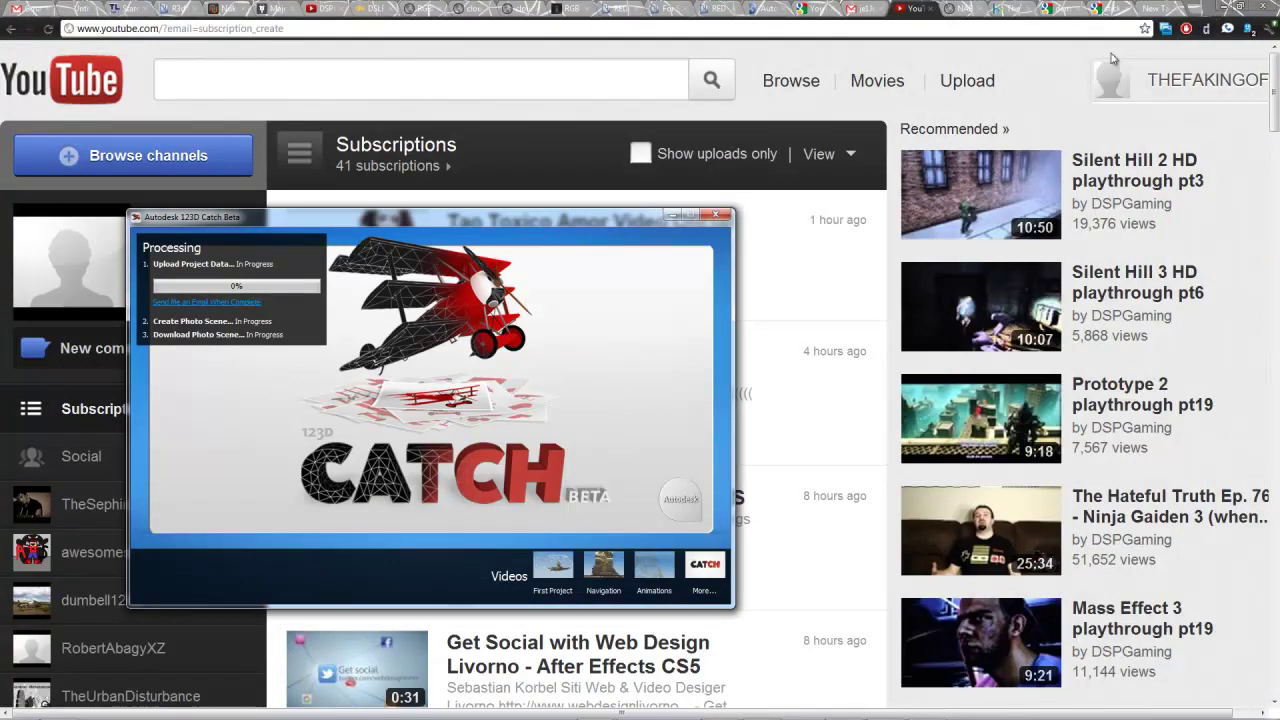
Minimize Chrome and place the 100EOS5D folder window to the right of 123D Catch.
{"action": "left_click", "coordinate": [1236, 12]}
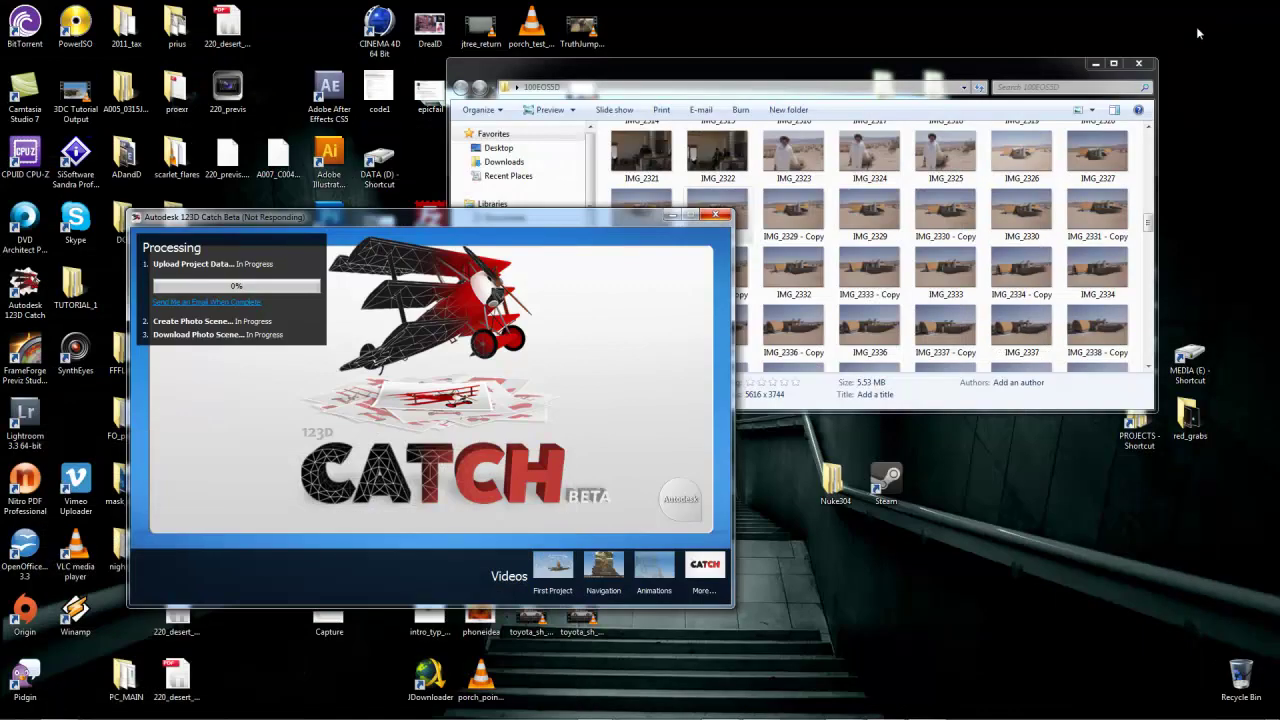
{"action": "left_click_drag", "start_coordinate": [1048, 72], "coordinate": [1167, 233]}
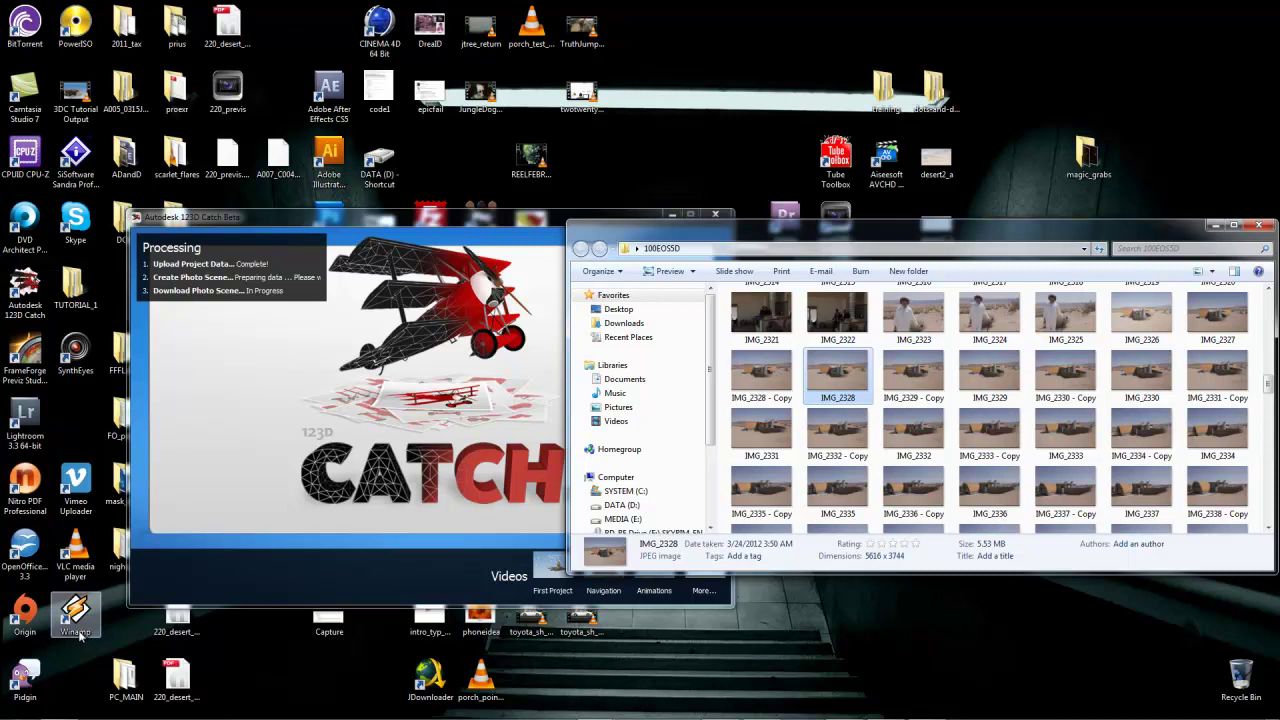
{"action": "mouse_move", "coordinate": [322, 714]}
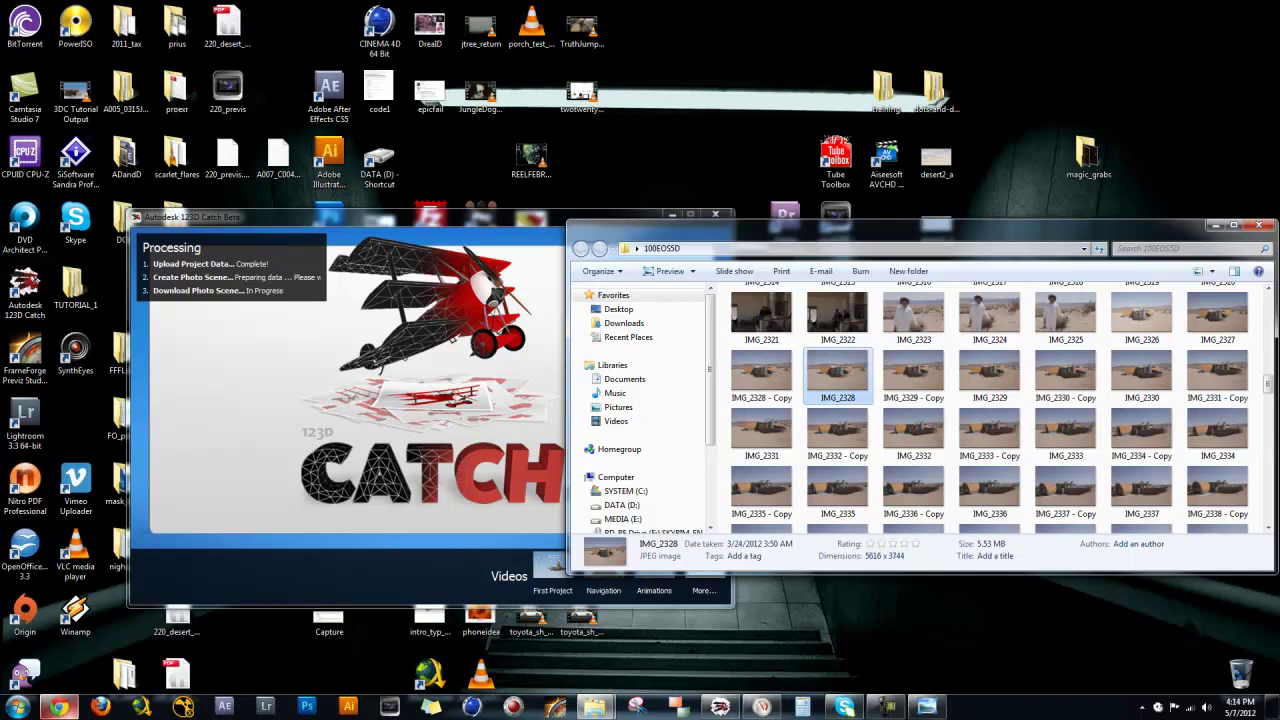
{"action": "mouse_move", "coordinate": [62, 708]}
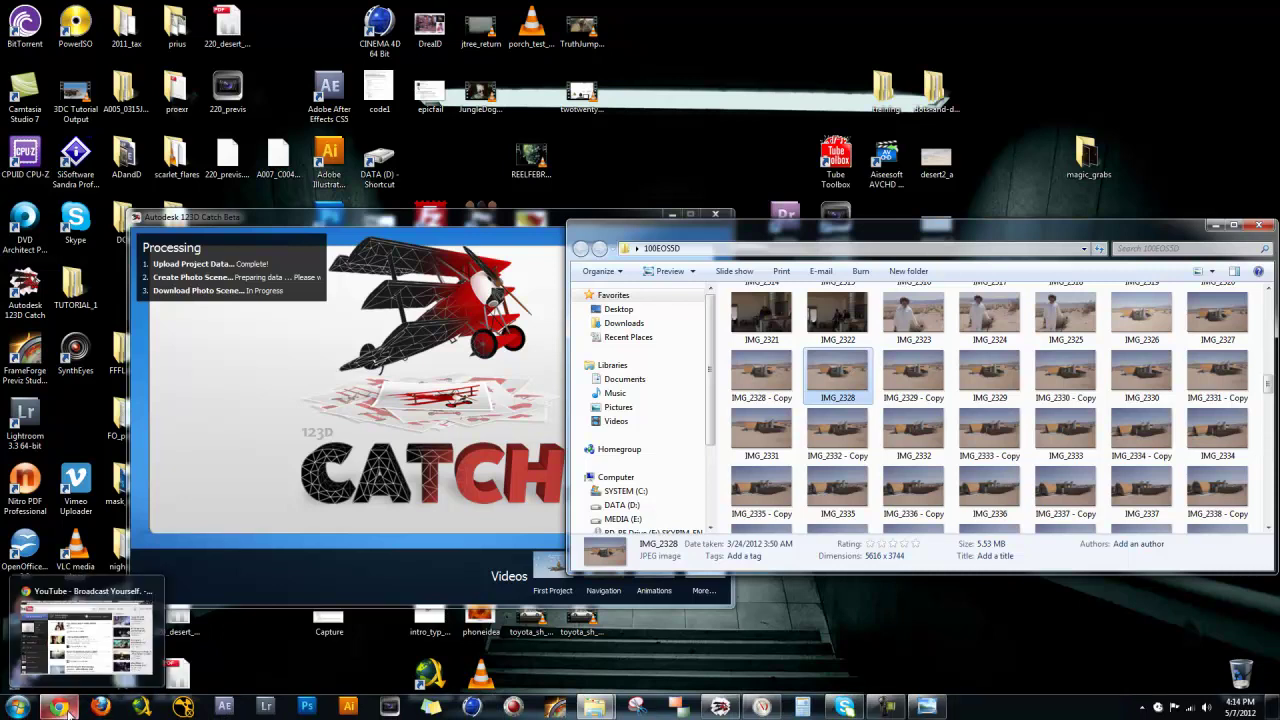